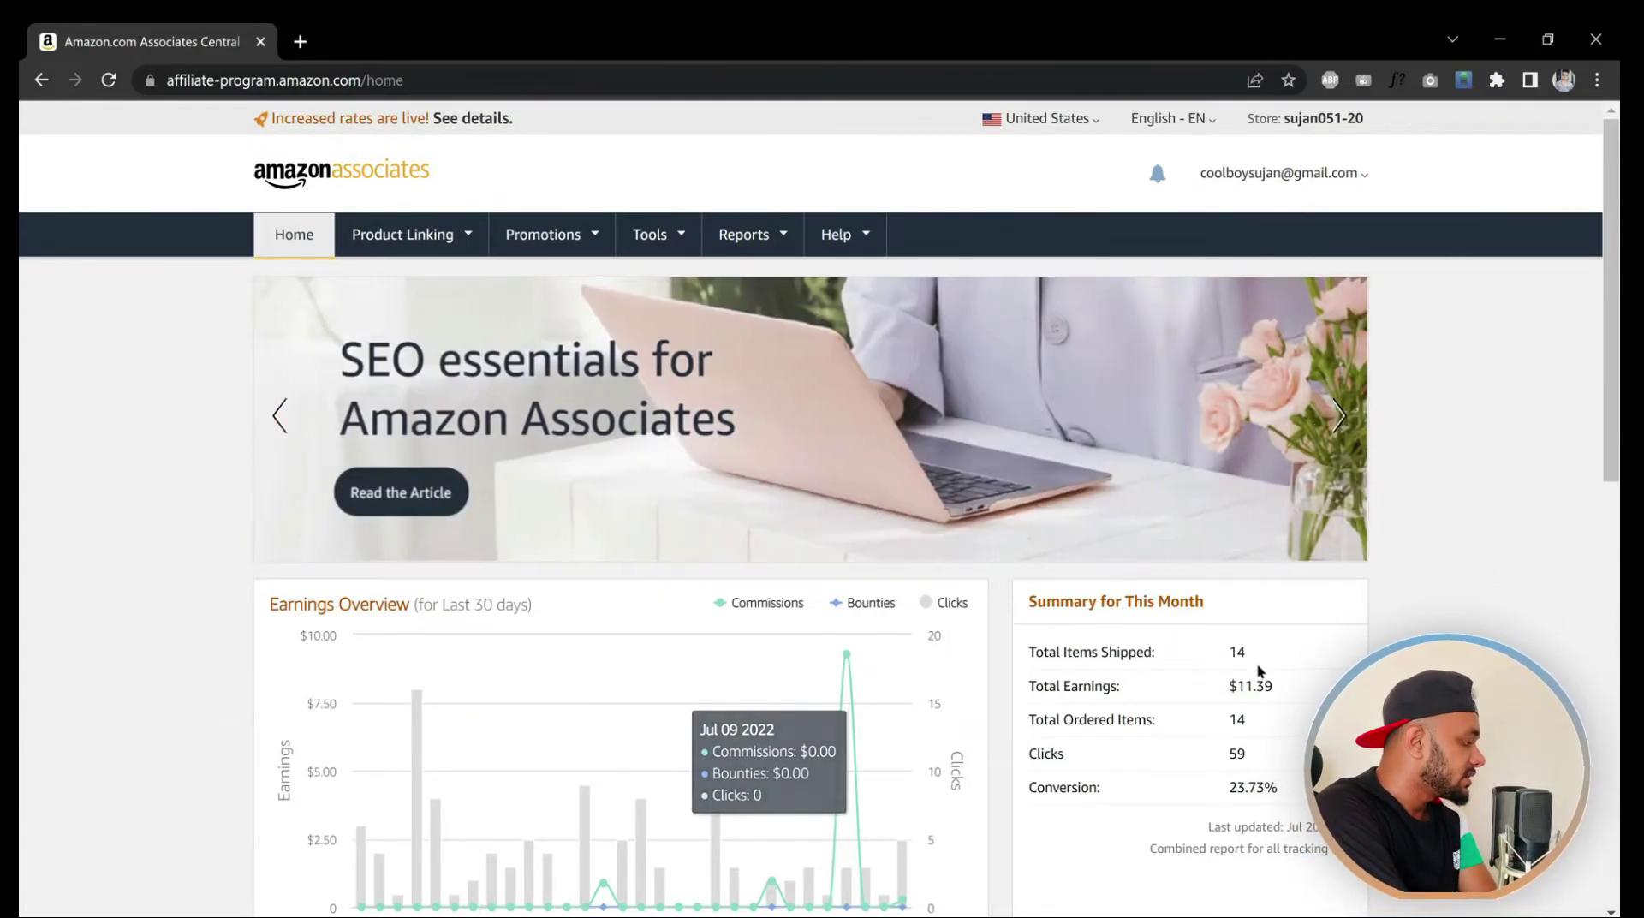
Go to Account Settings from the account email menu at the top right
drag(1231, 686, 1273, 686)
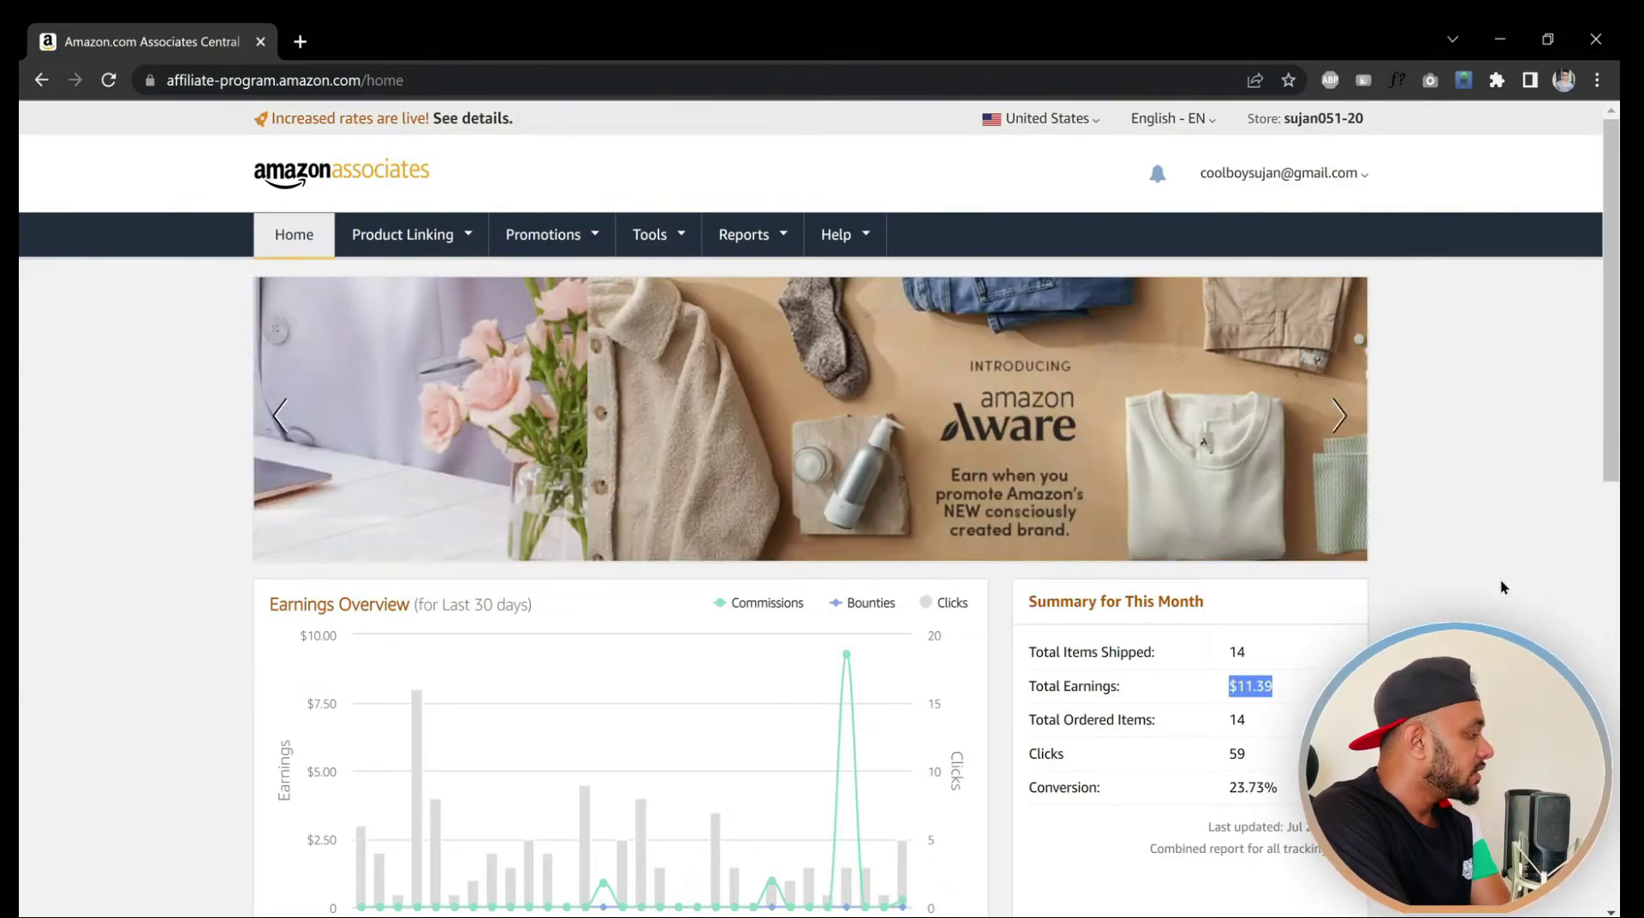
click(1355, 176)
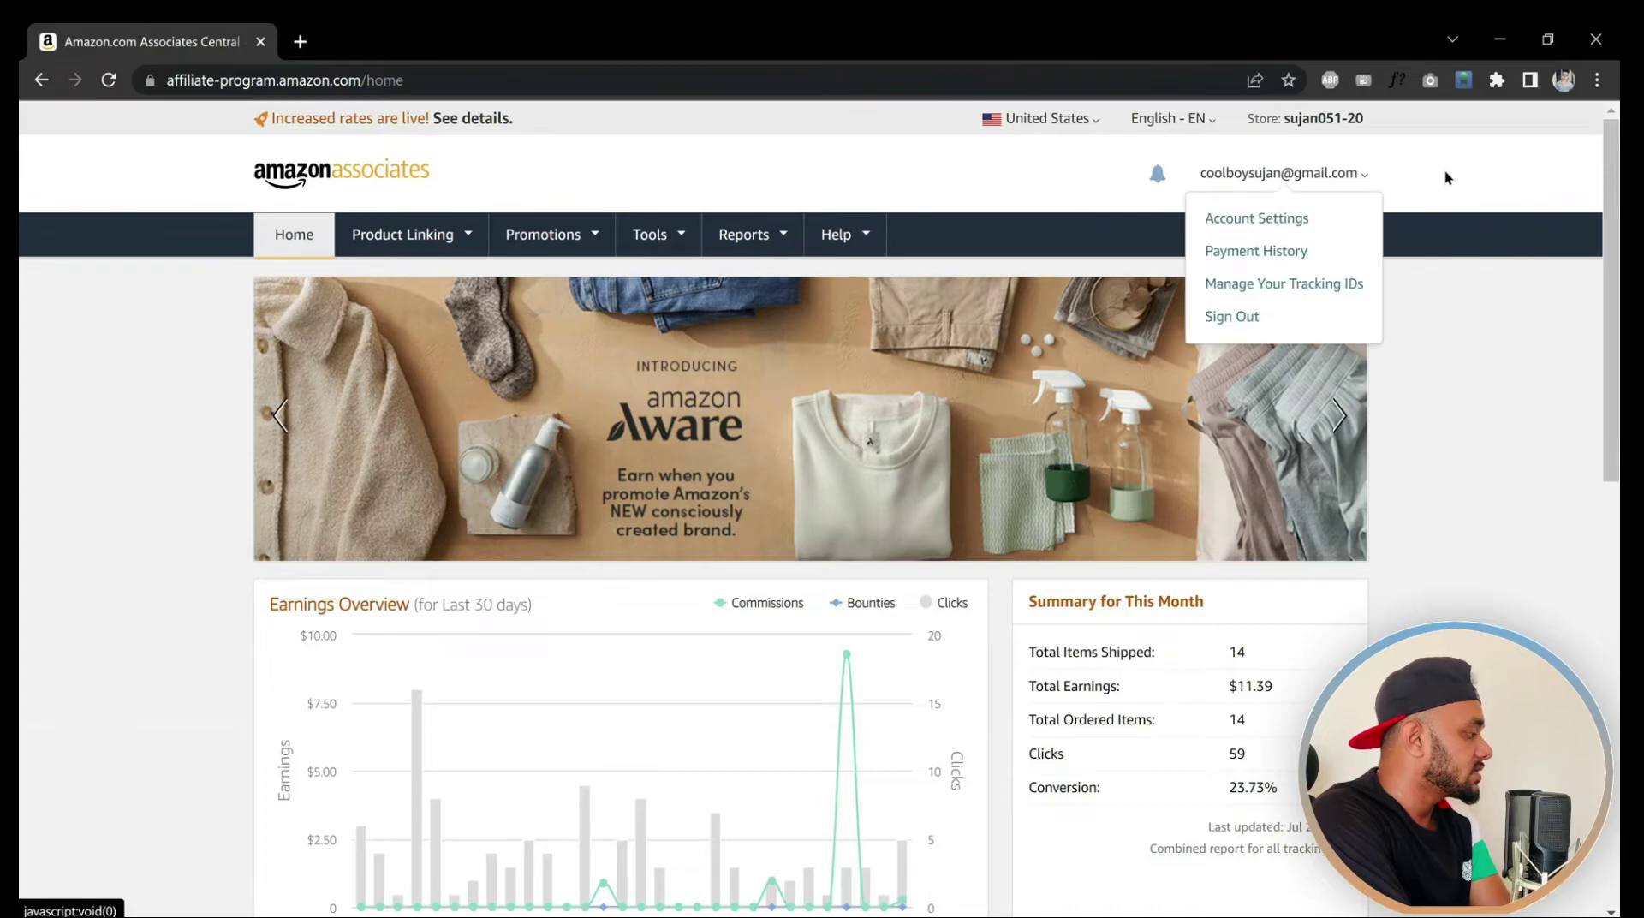
mouse_move(1300, 183)
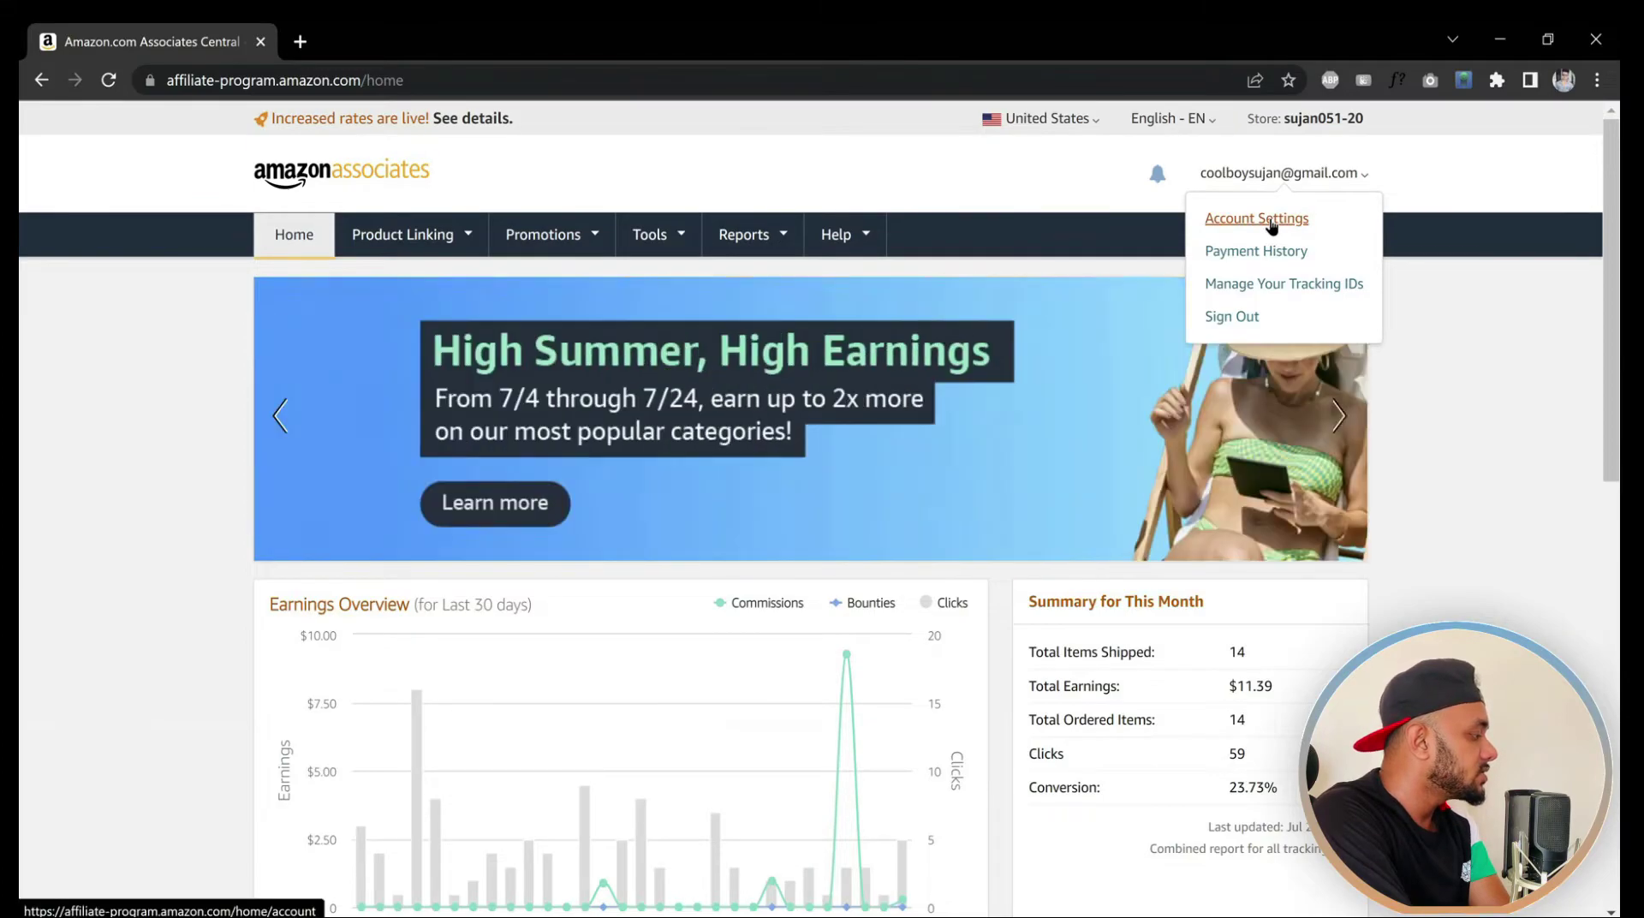
click(1271, 226)
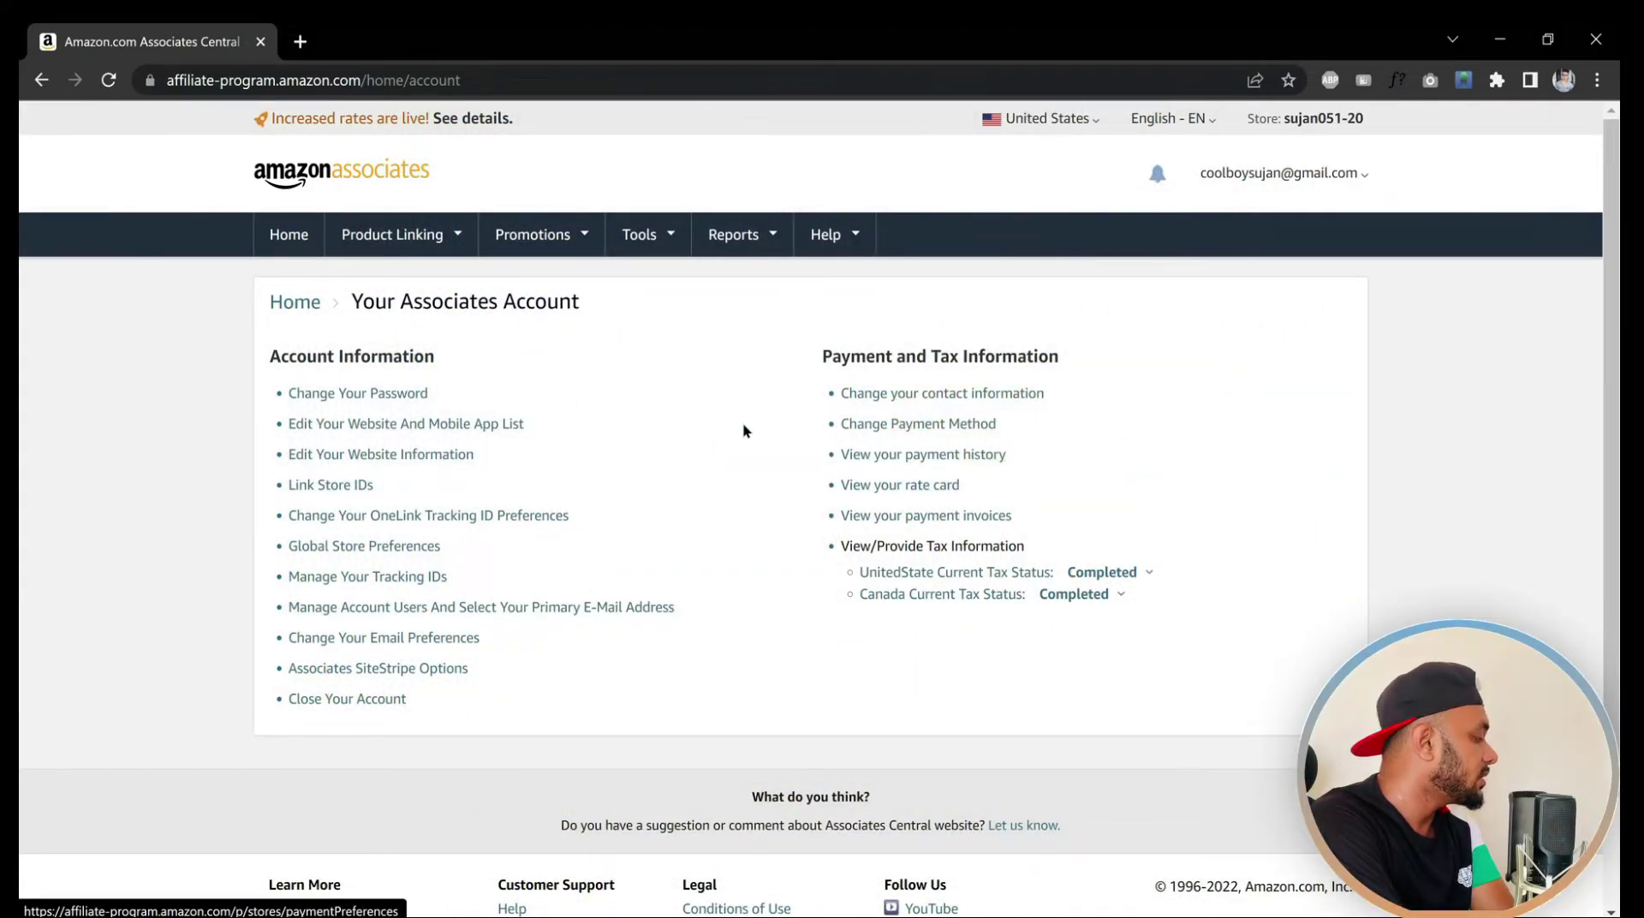
Open Change Payment Method and review each country's direct deposit to First Century Bank
click(917, 425)
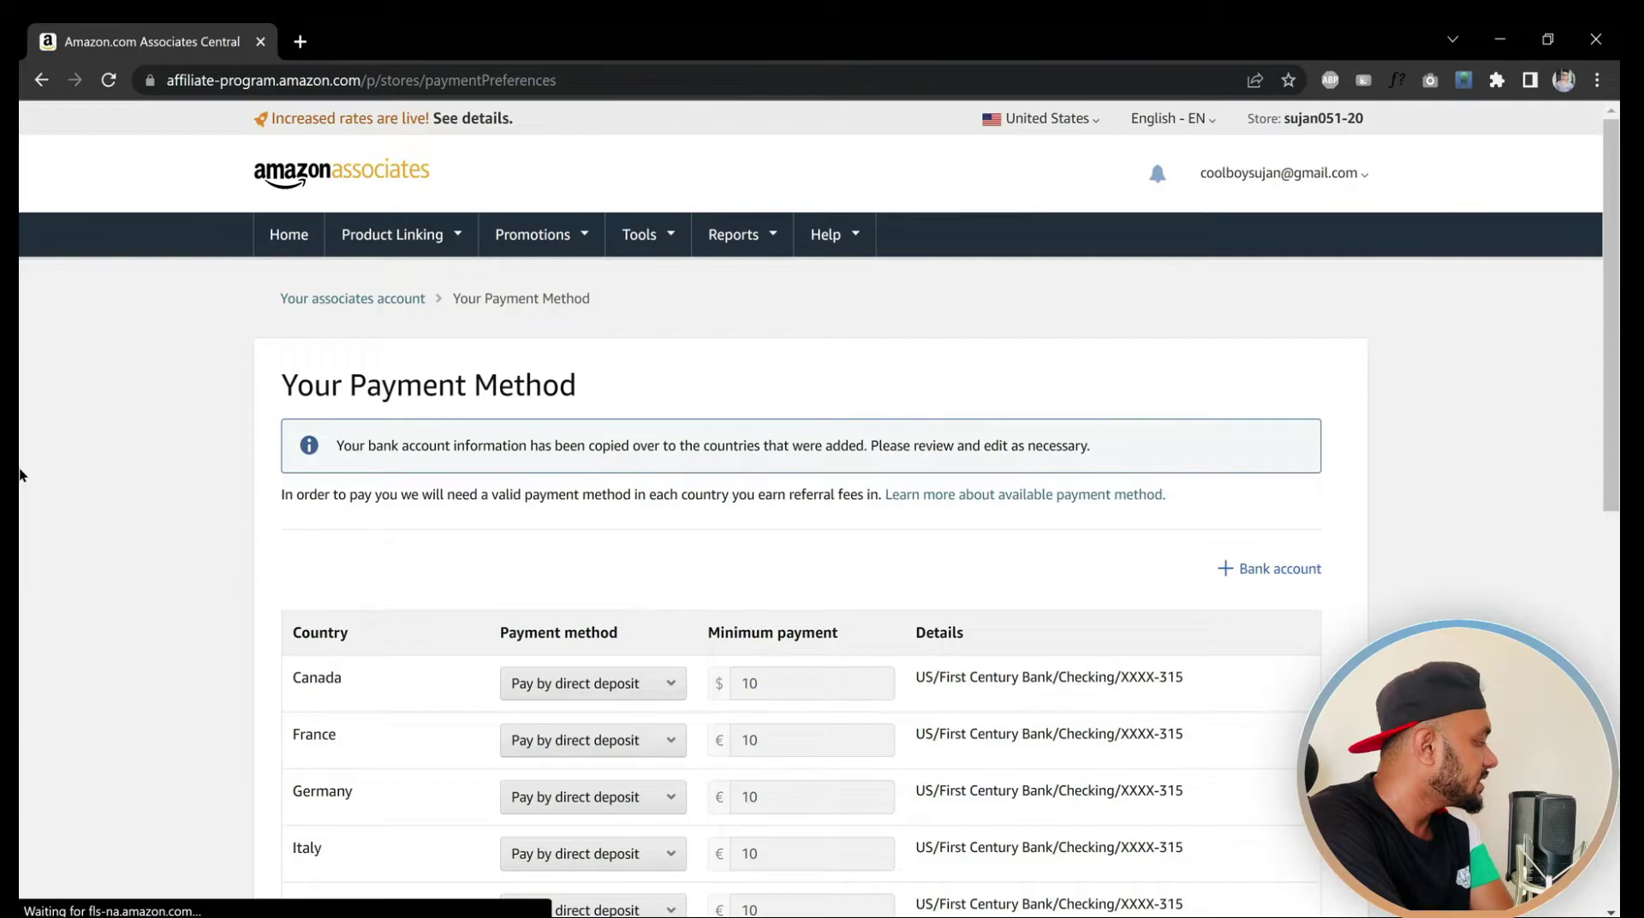
drag(1601, 478, 1601, 714)
scroll(1139, 600, up, 2)
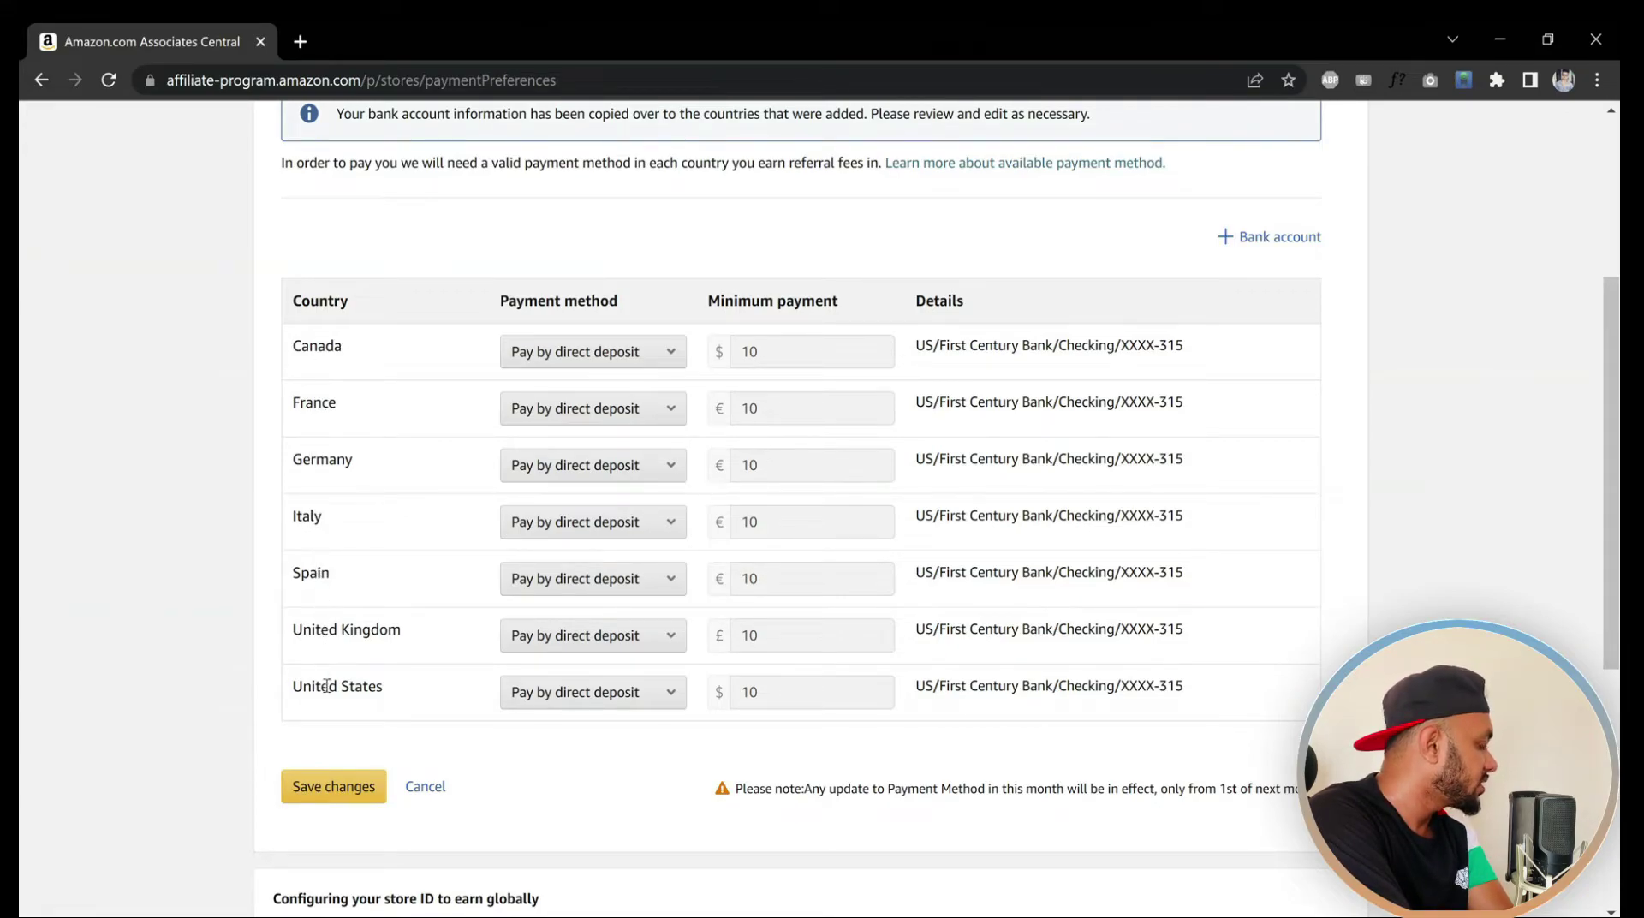
scroll(1542, 407, down, 2)
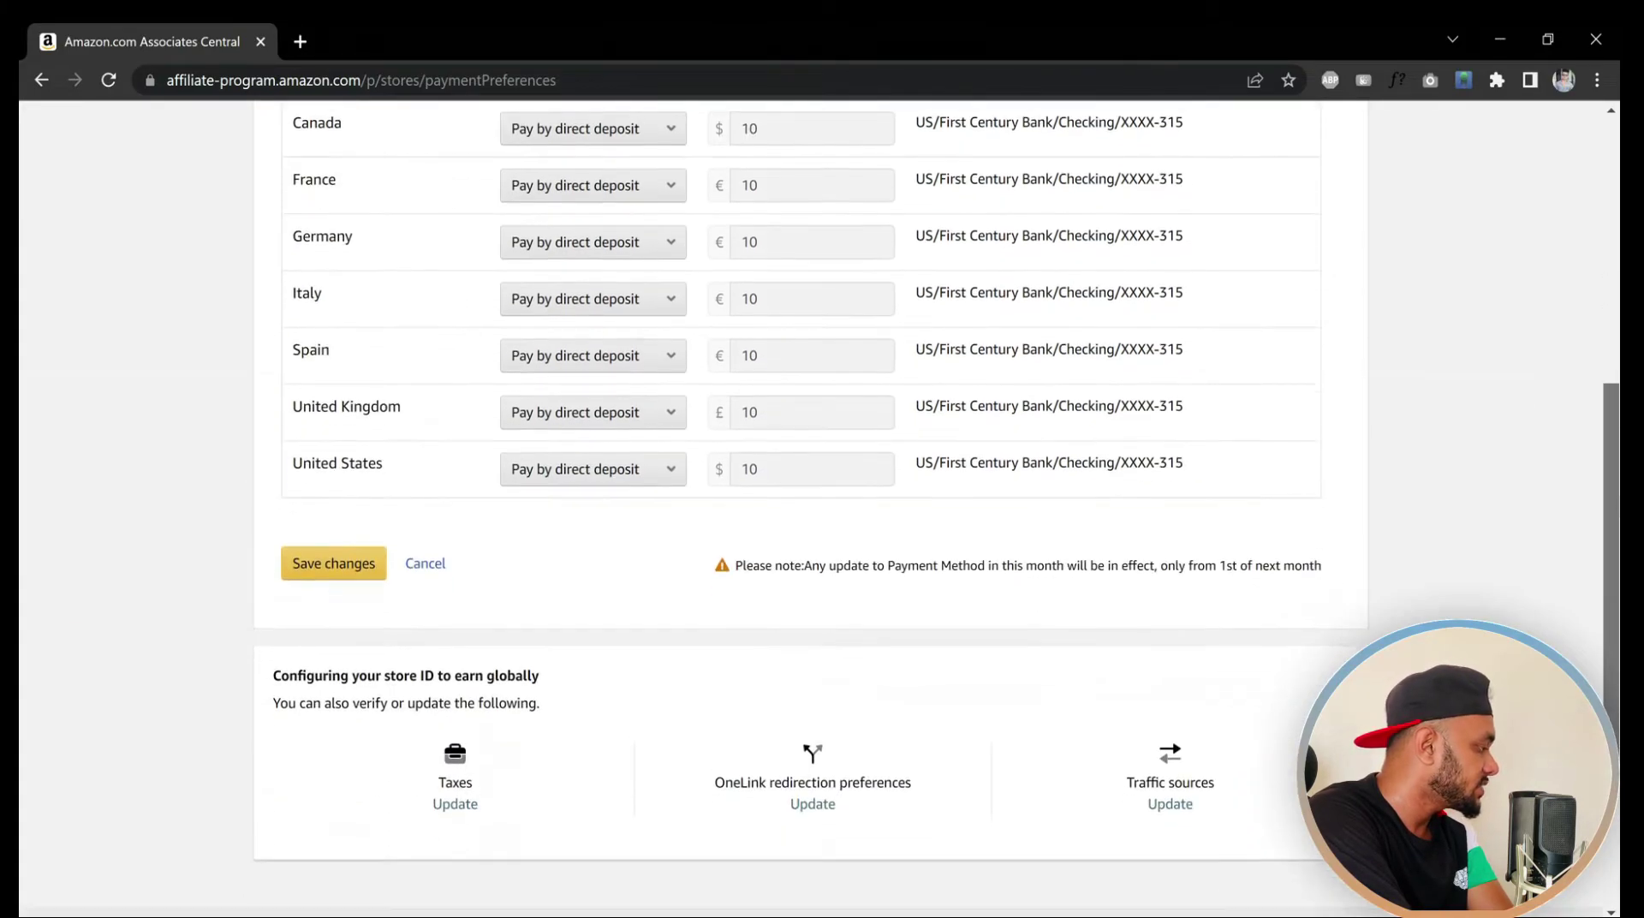
scroll(1486, 445, up, 1)
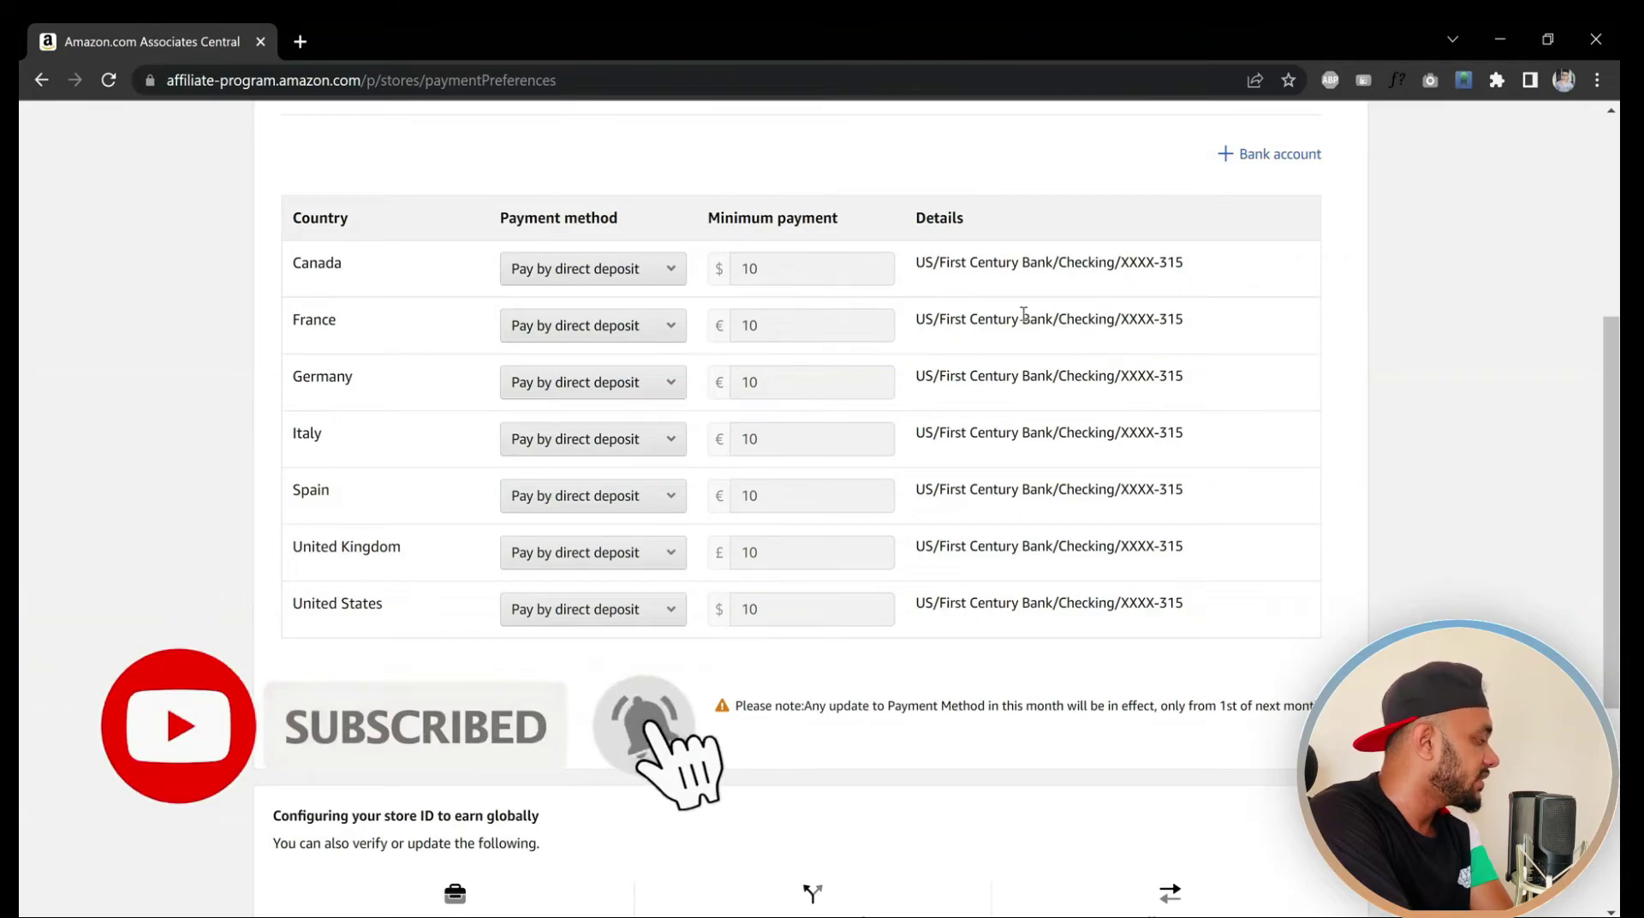
drag(1612, 484, 1608, 398)
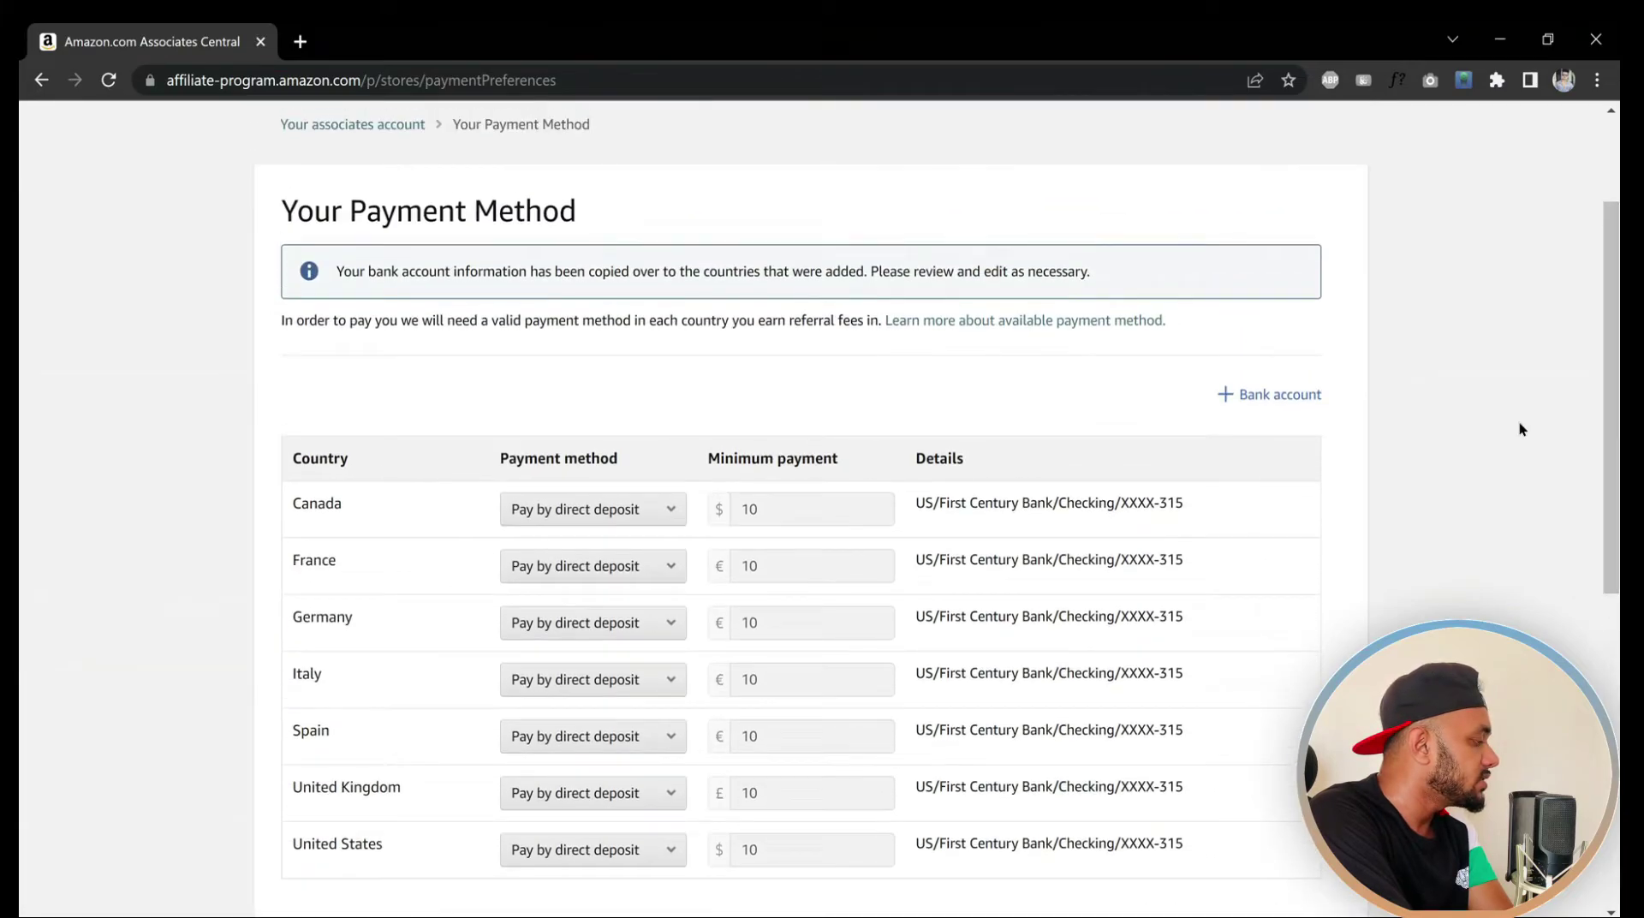
Review the existing bank account, then start adding a new one with location United States
click(1273, 399)
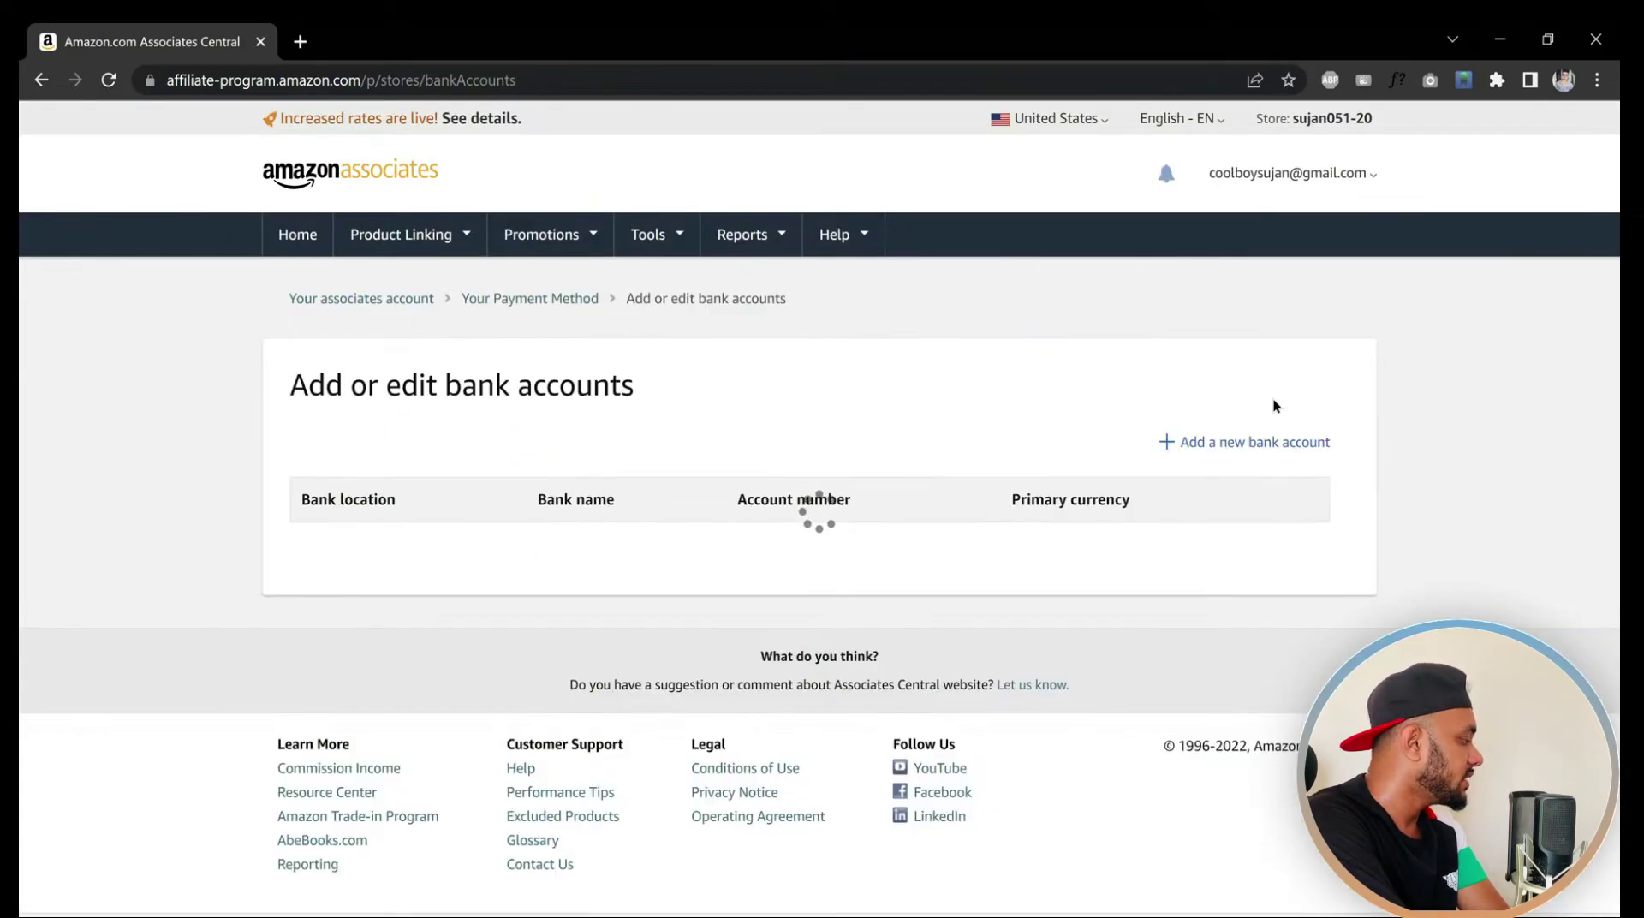
drag(284, 554, 570, 572)
click(662, 608)
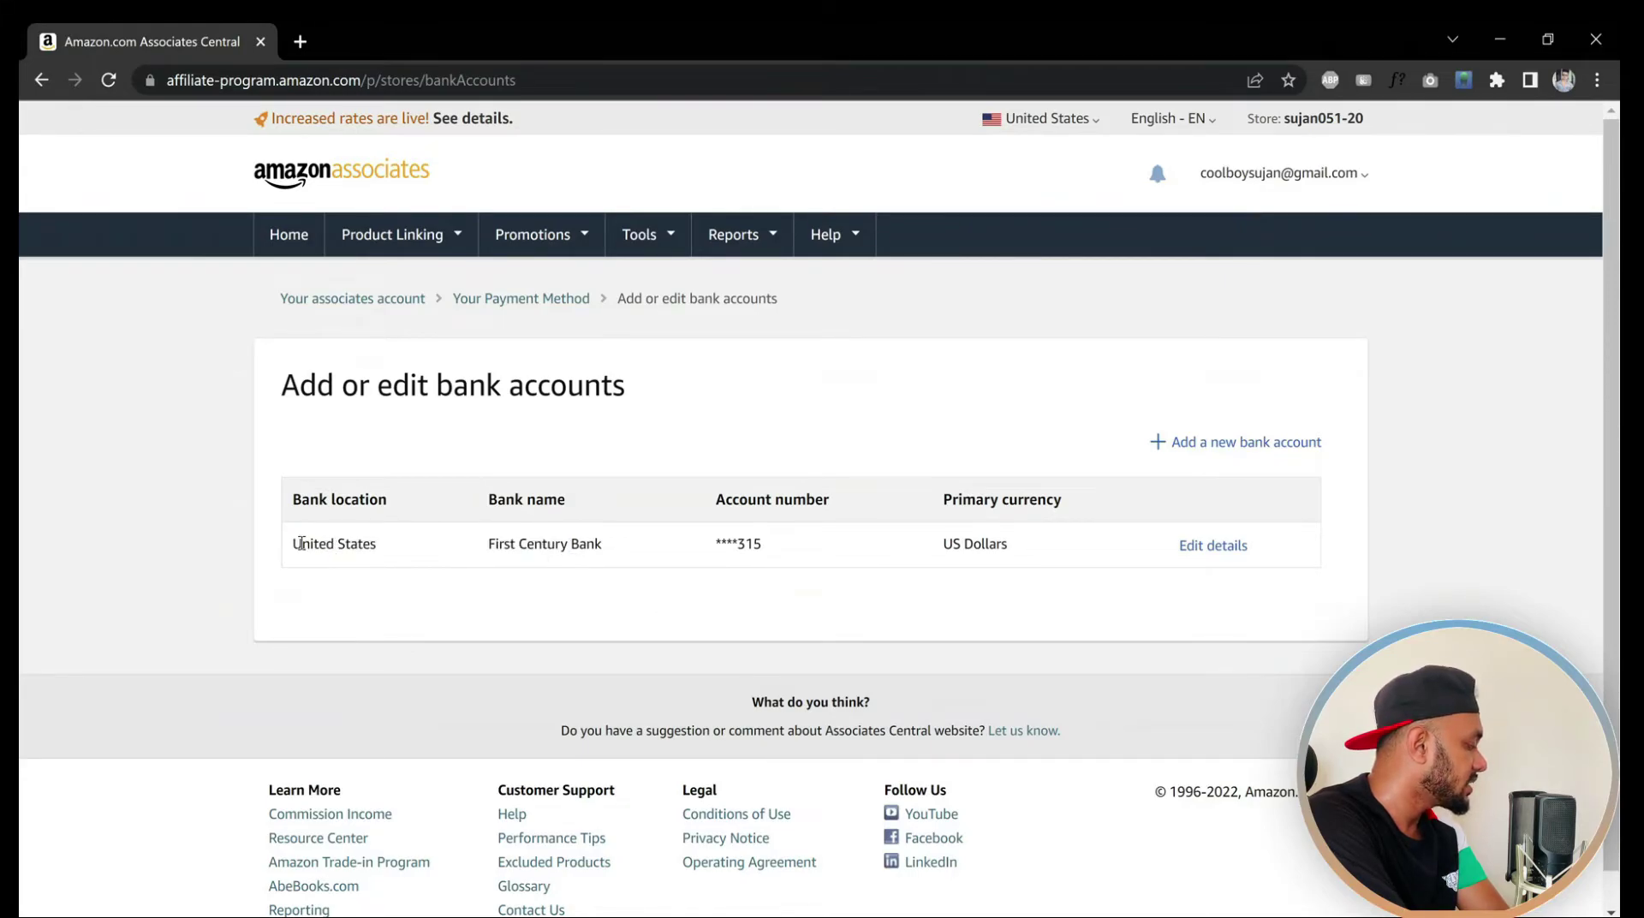
drag(294, 549, 345, 545)
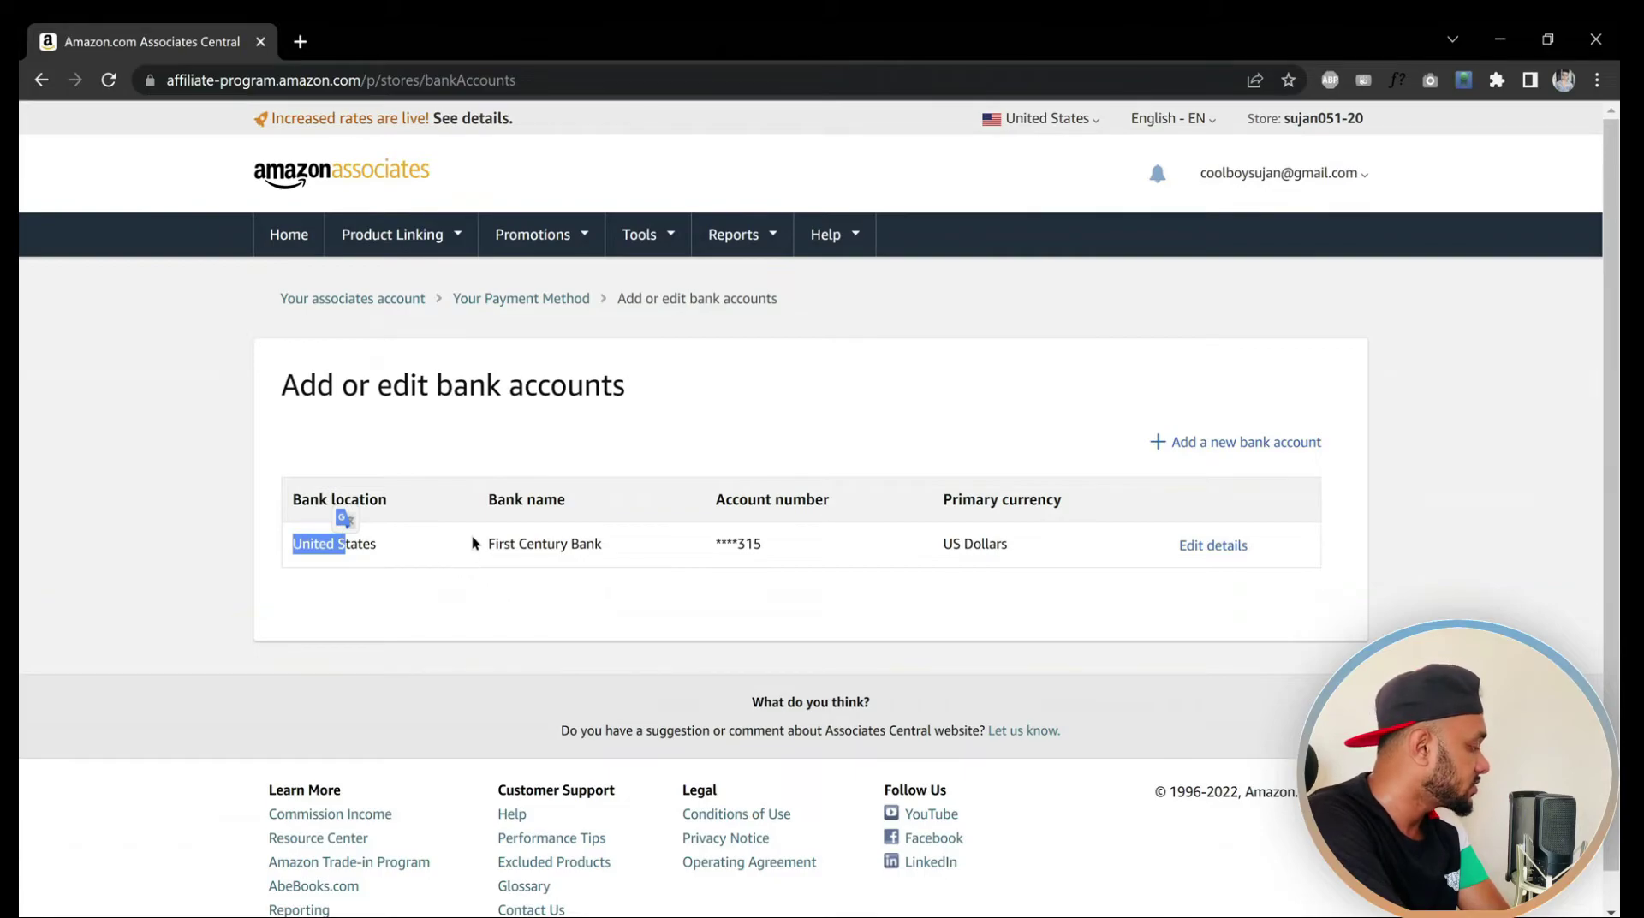
drag(472, 542, 765, 550)
click(970, 590)
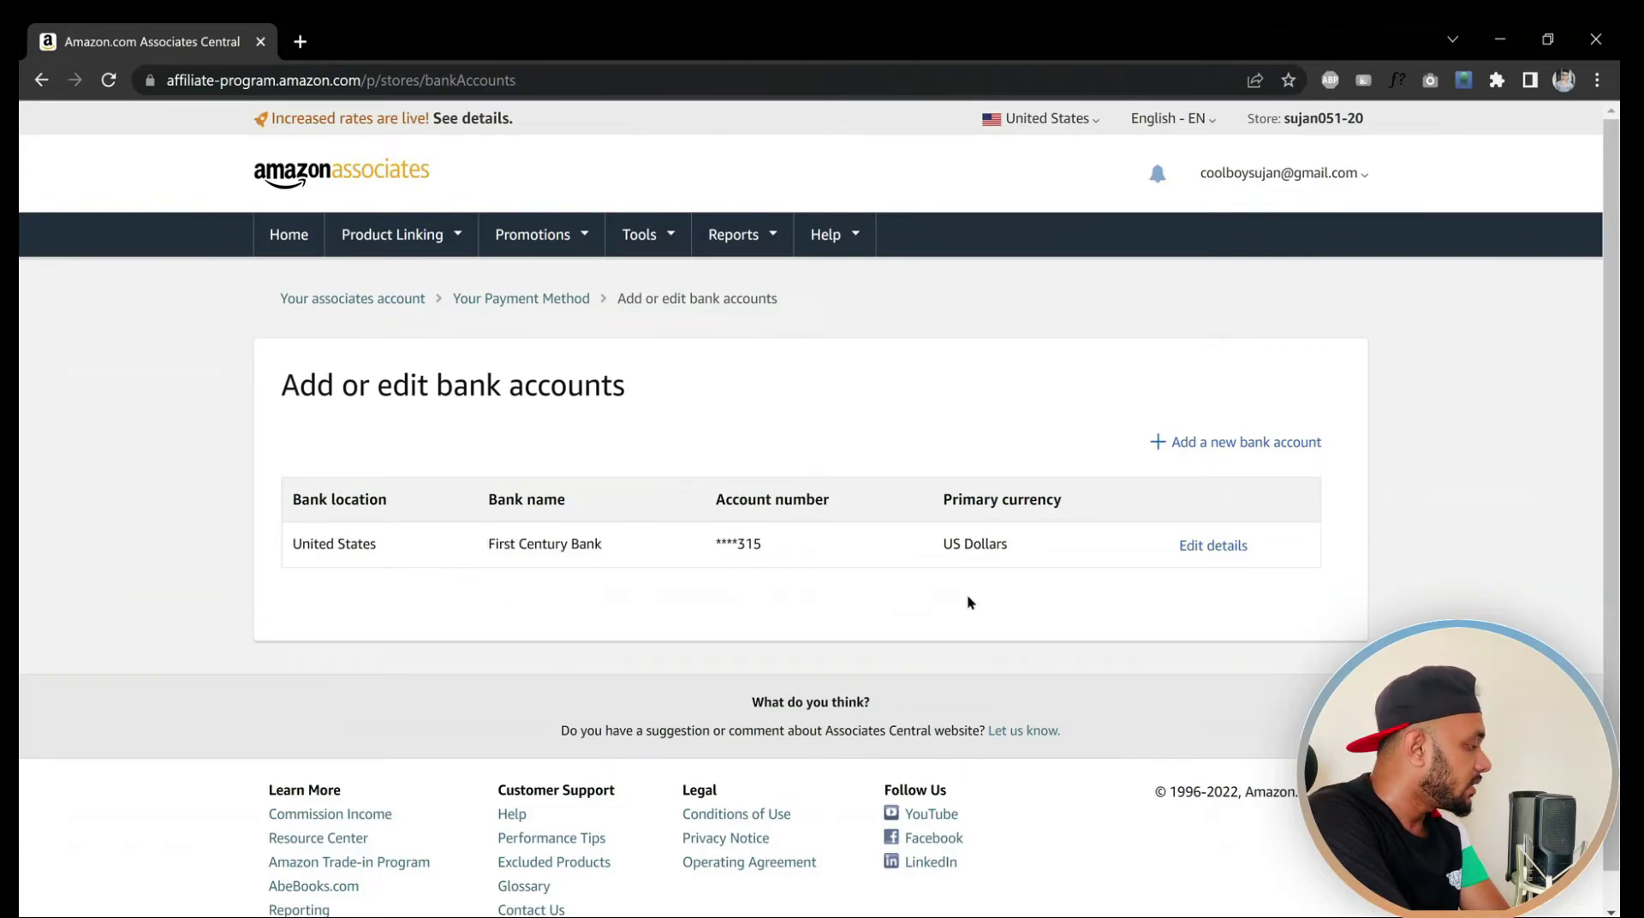
click(1203, 444)
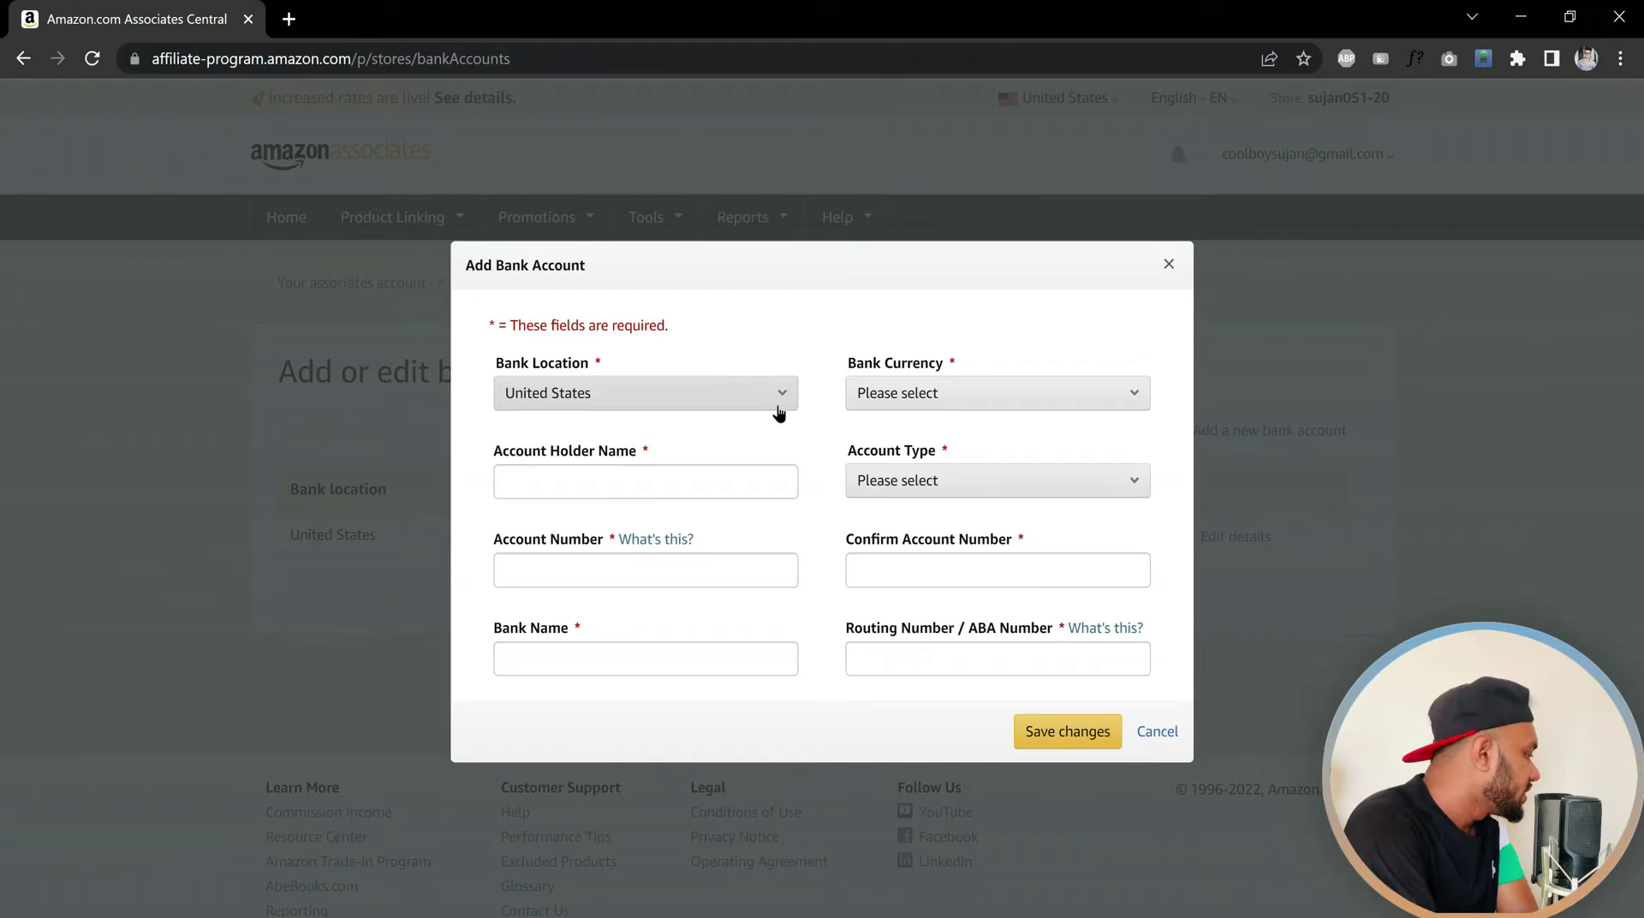
Enter the account holder's full name in the Add Bank Account form
click(569, 481)
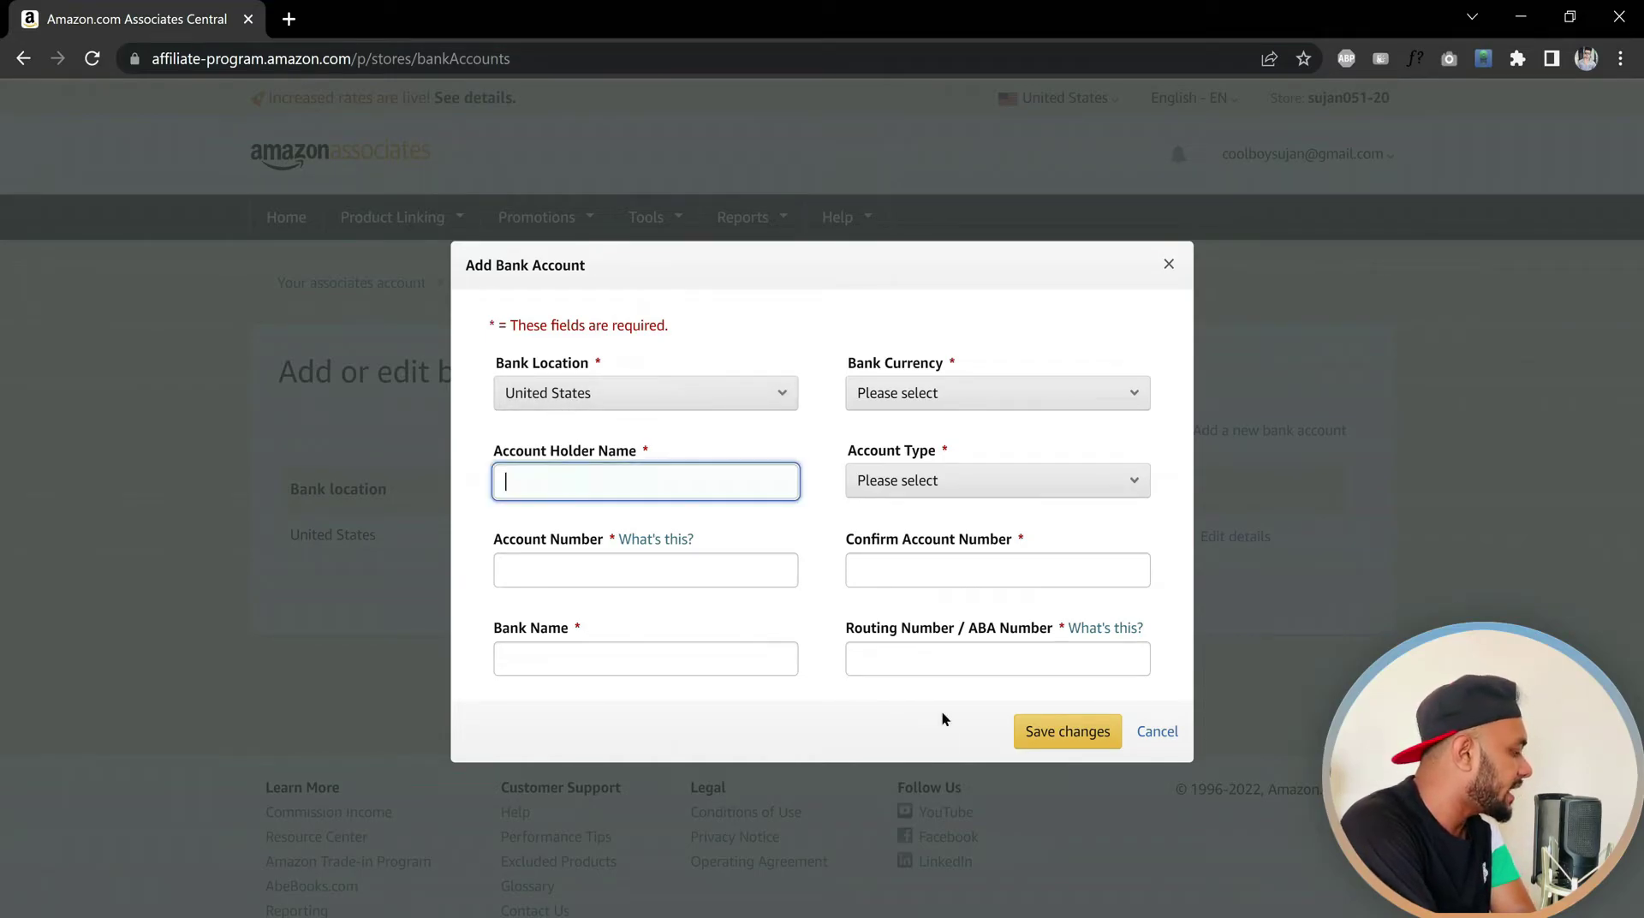
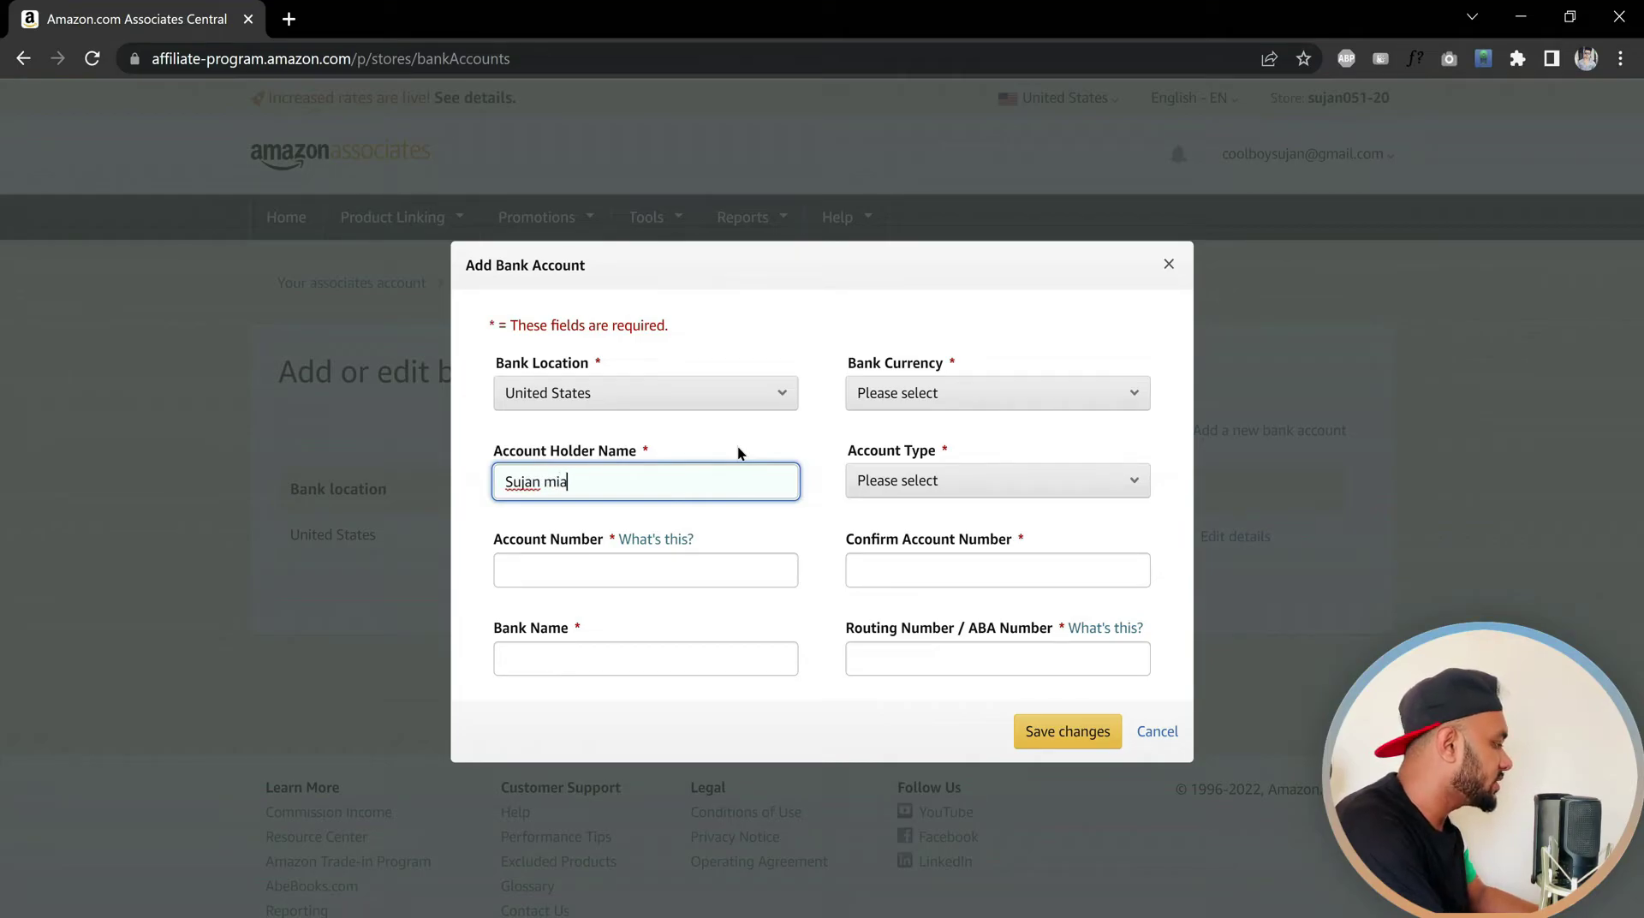
click(667, 567)
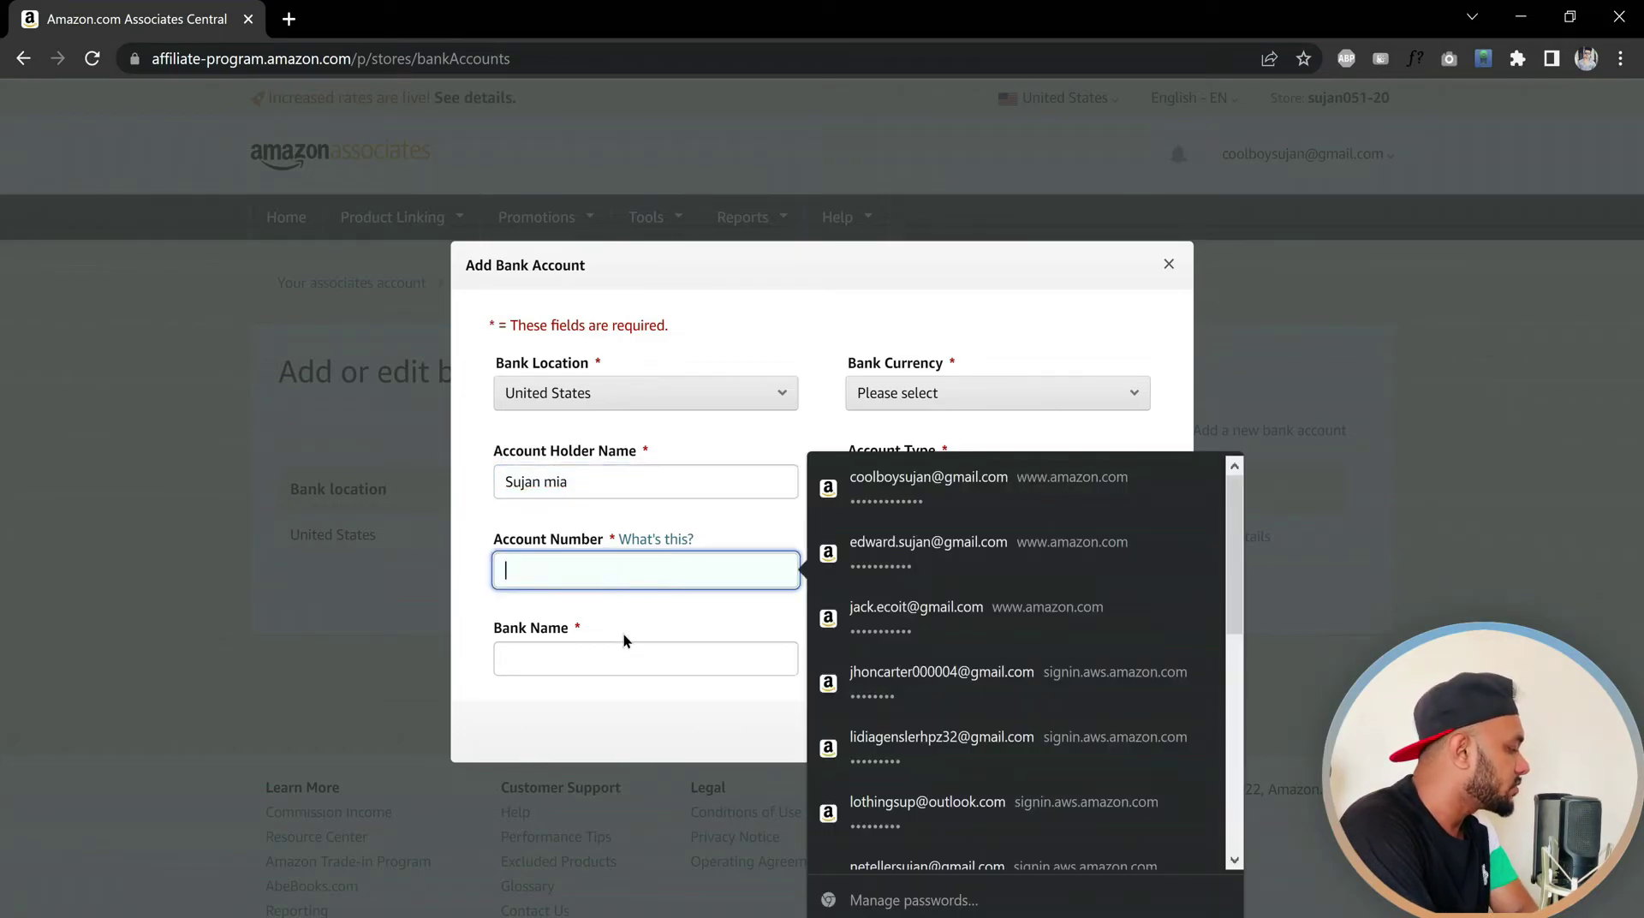
click(636, 618)
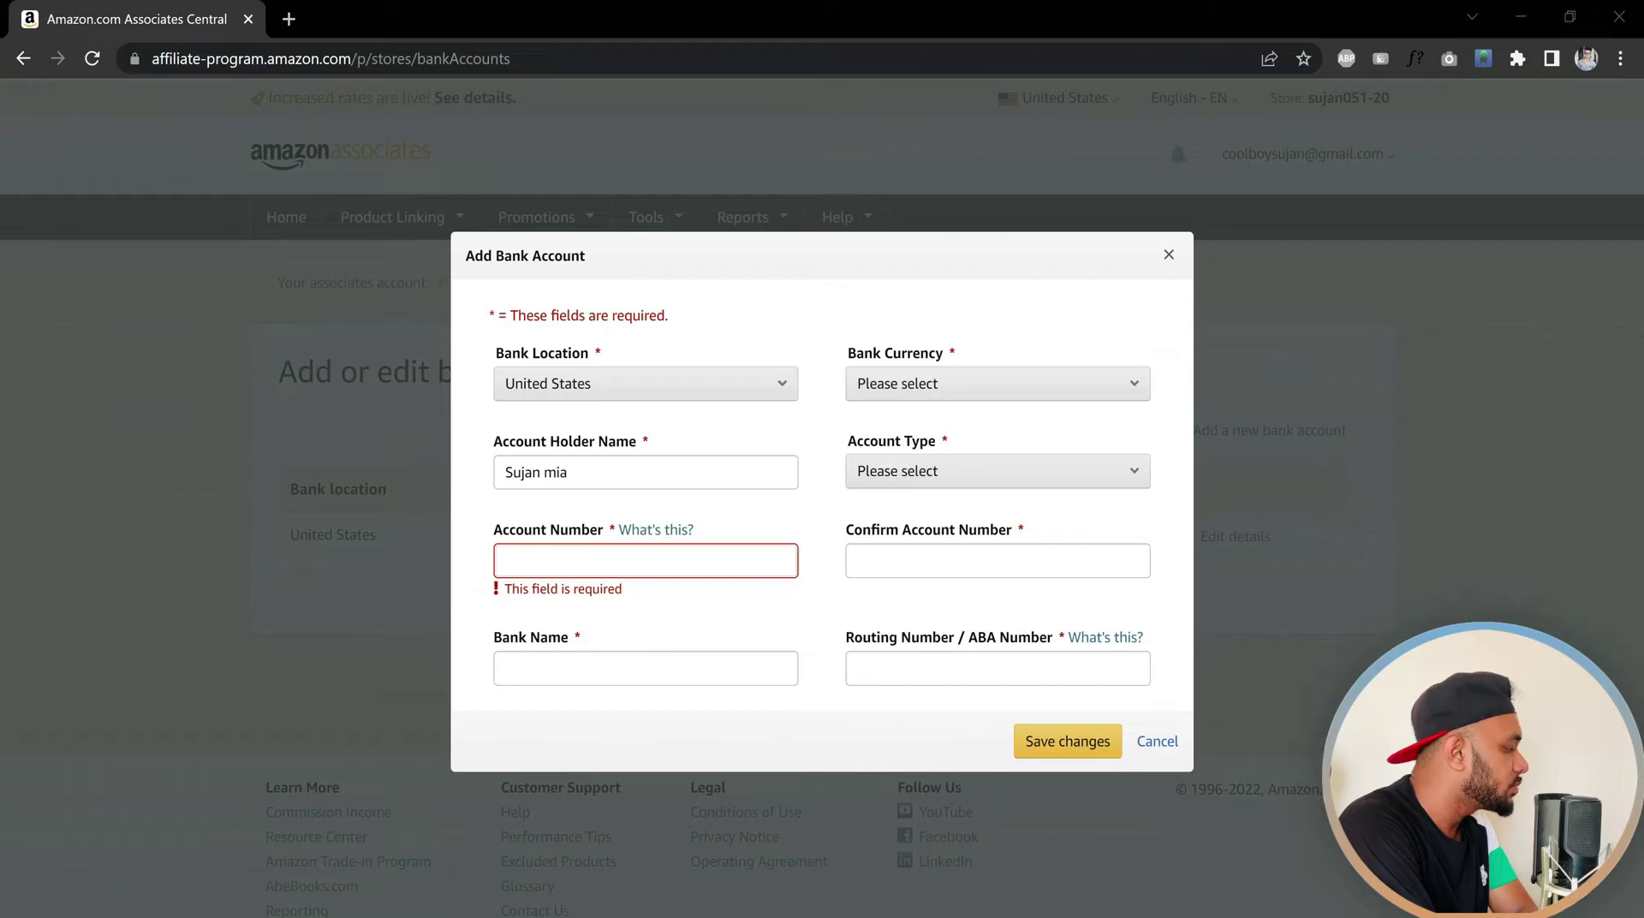
Copy the account number from the Notepad notes into Account Number
click(1115, 915)
drag(414, 561, 1319, 445)
drag(1031, 434, 1451, 425)
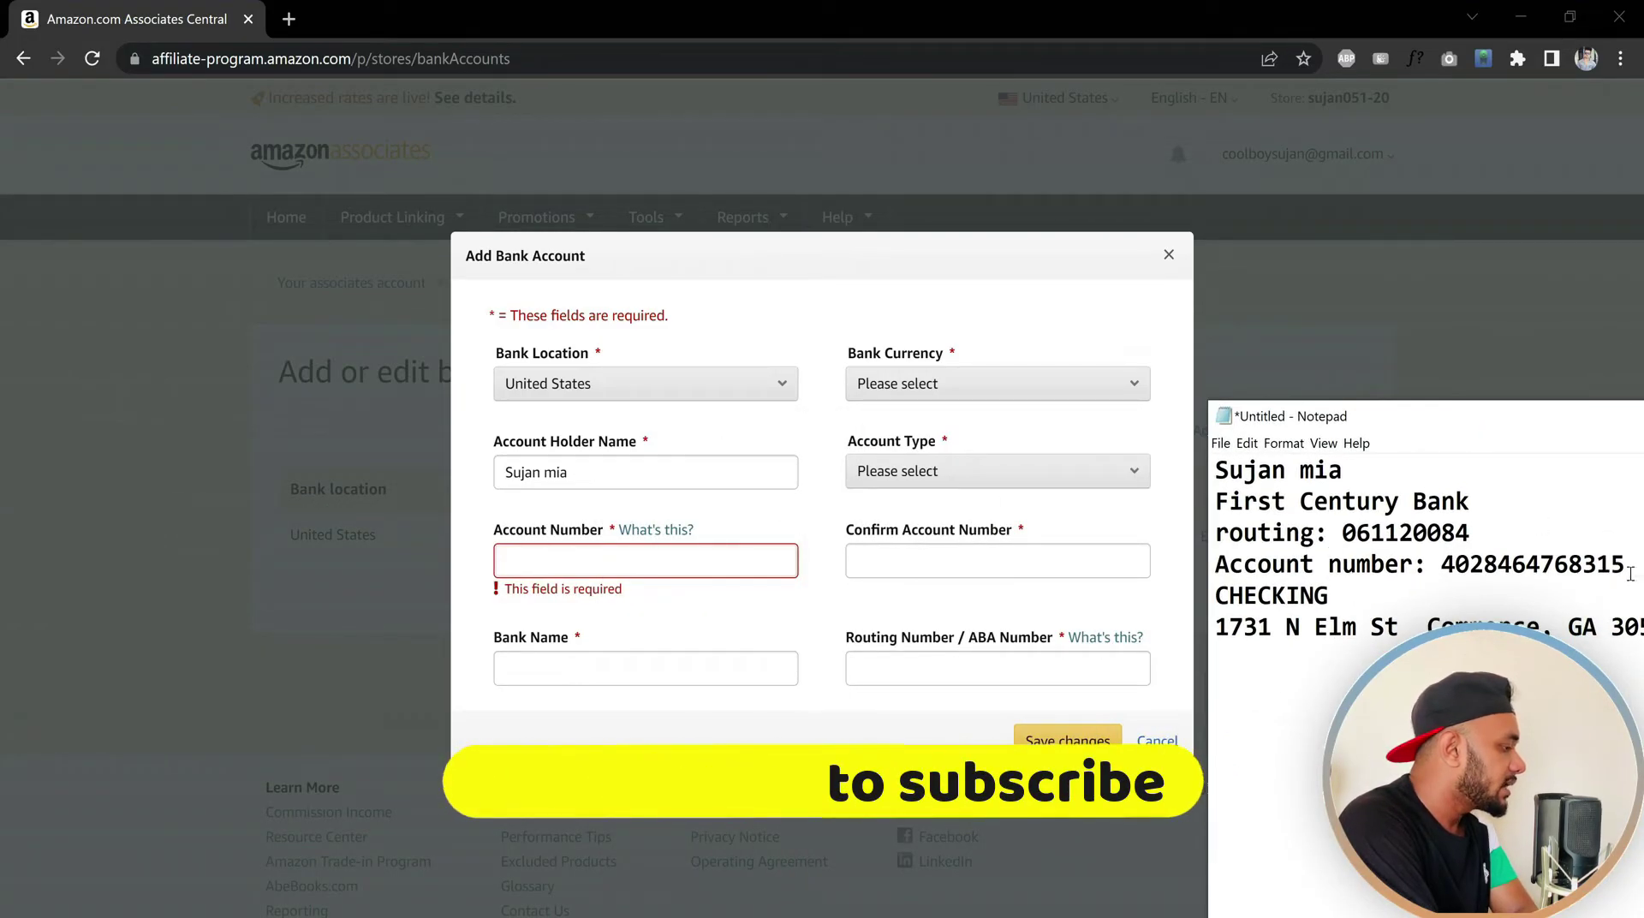
drag(1632, 563, 1445, 569)
right_click(1472, 572)
click(1495, 634)
click(644, 555)
key(ctrl+v)
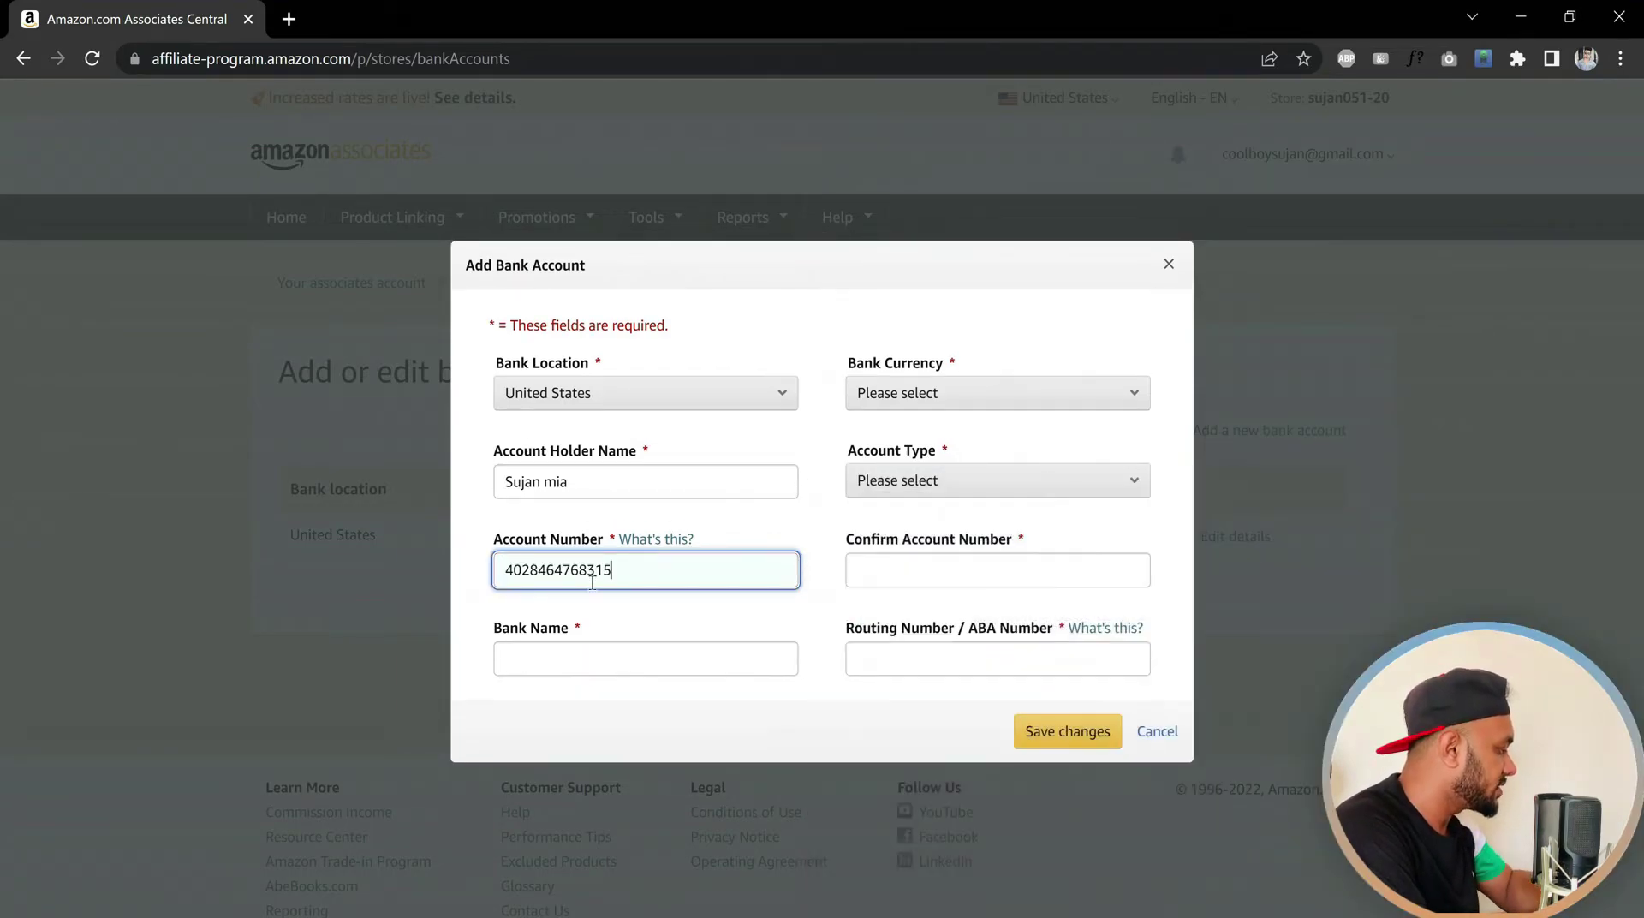
Copy First Century Bank from the notes into Bank Name
click(568, 656)
key(alt+Tab)
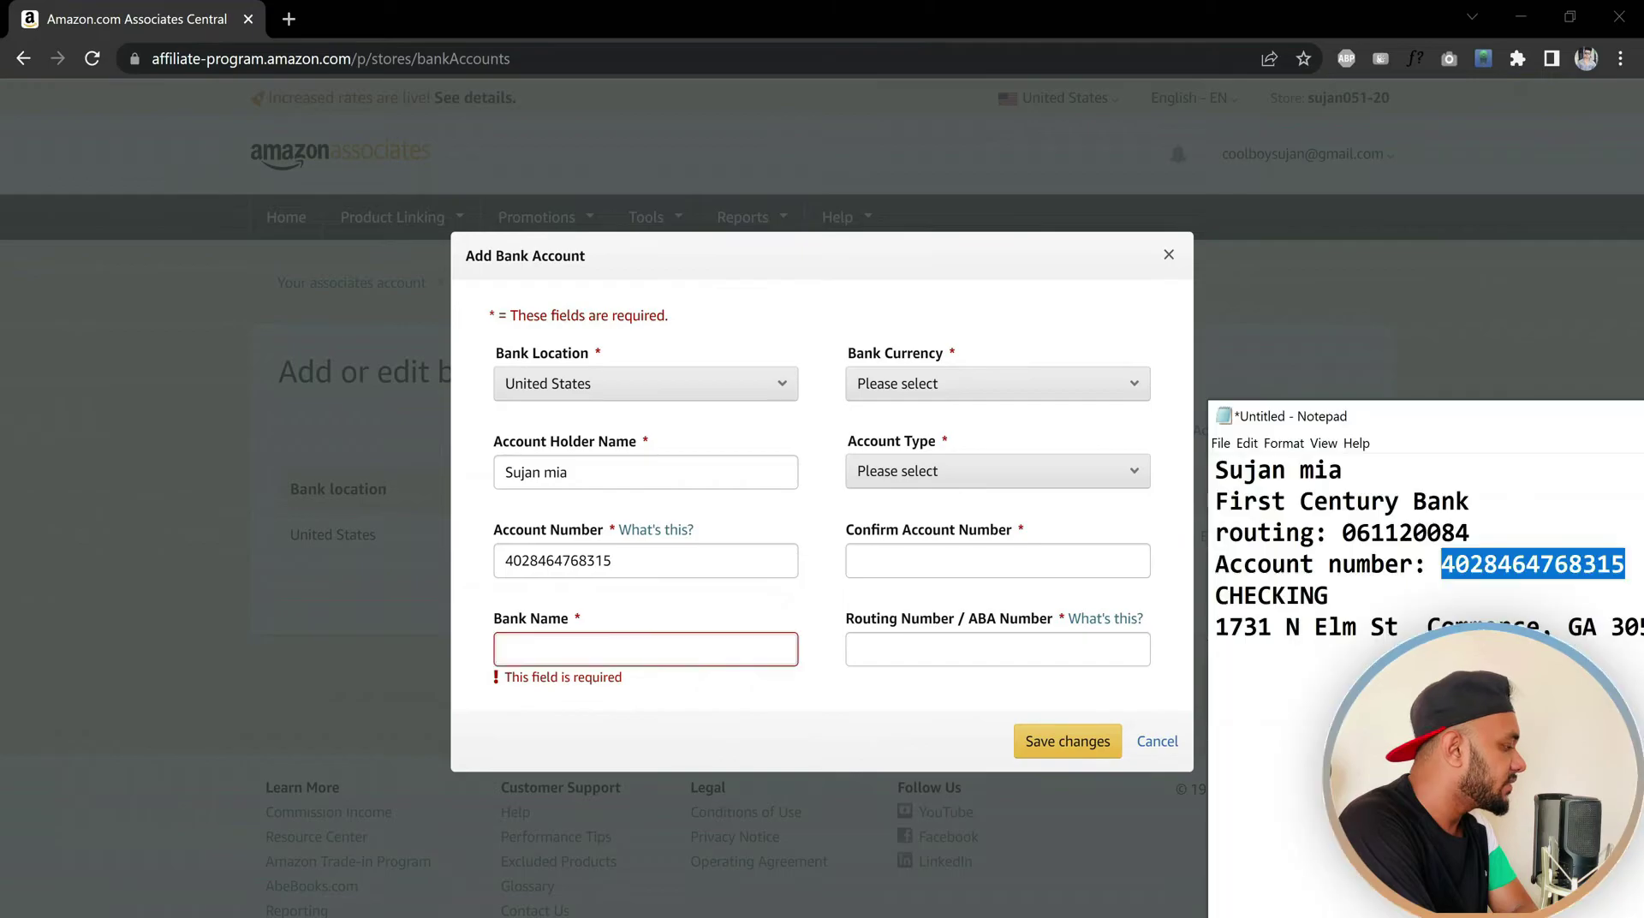
drag(1468, 503, 1210, 510)
right_click(1310, 512)
click(1341, 574)
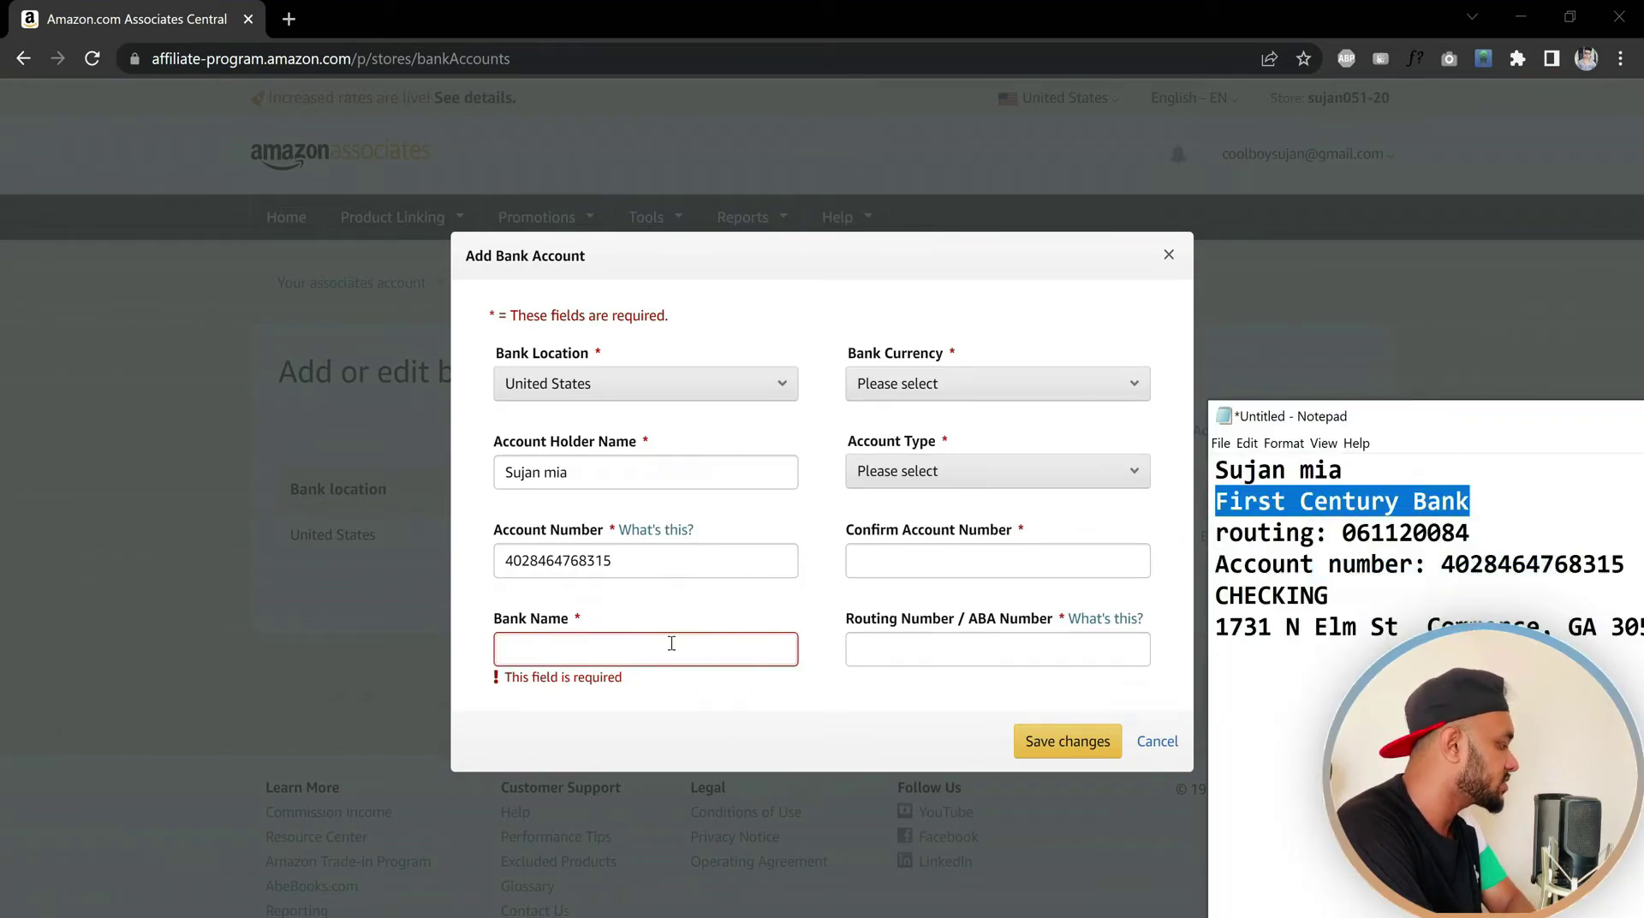
click(646, 648)
key(ctrl+v)
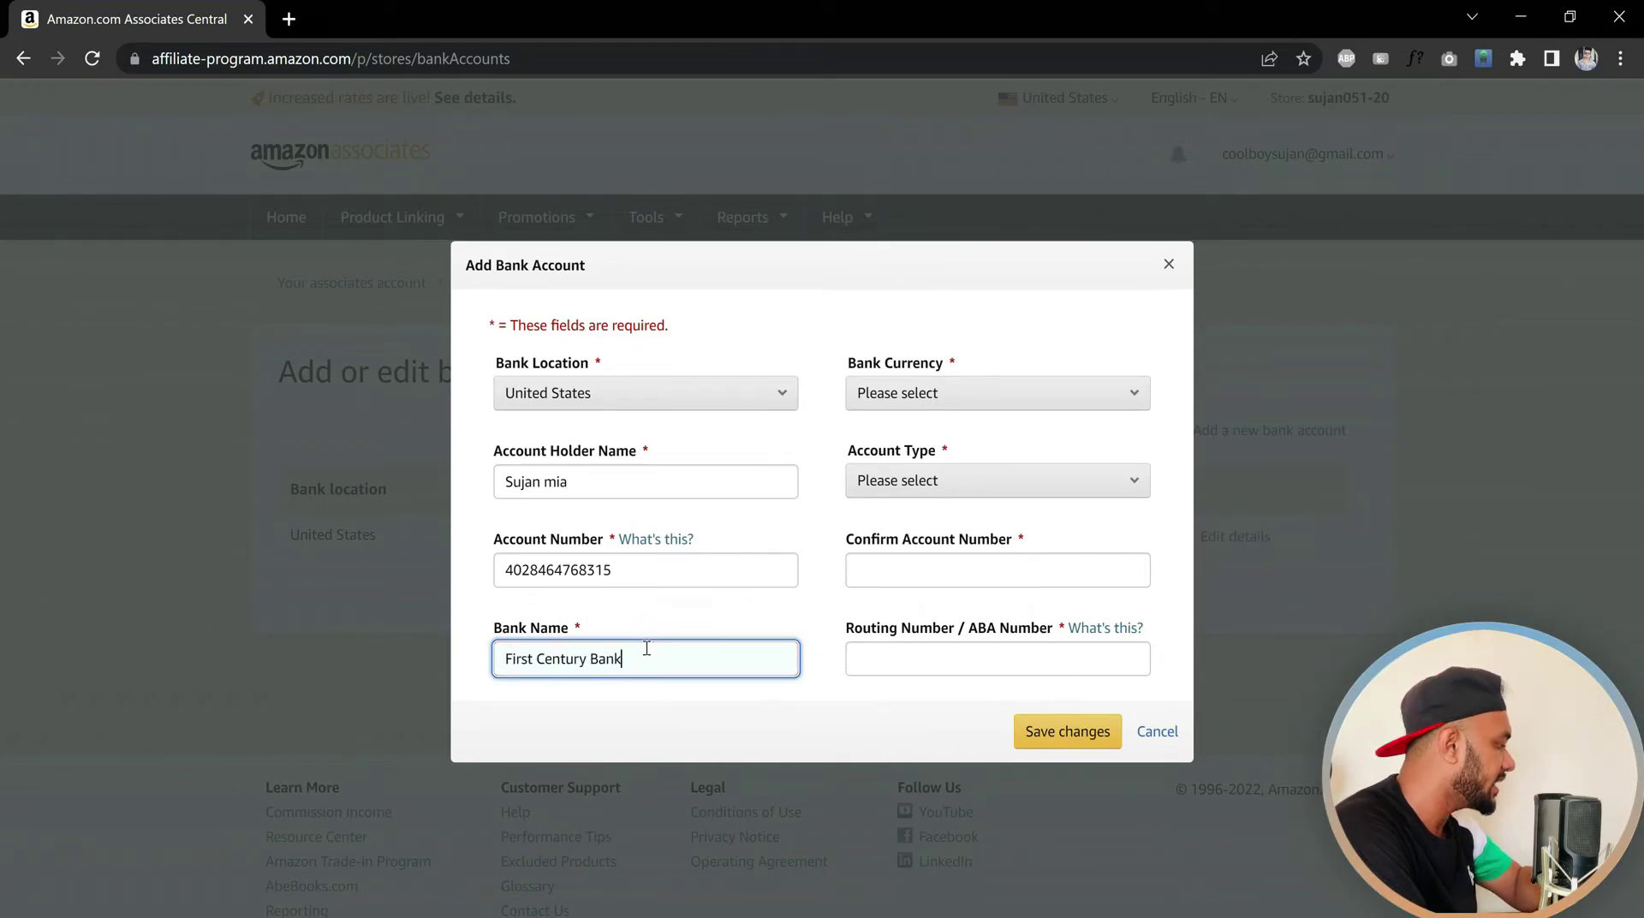
click(974, 399)
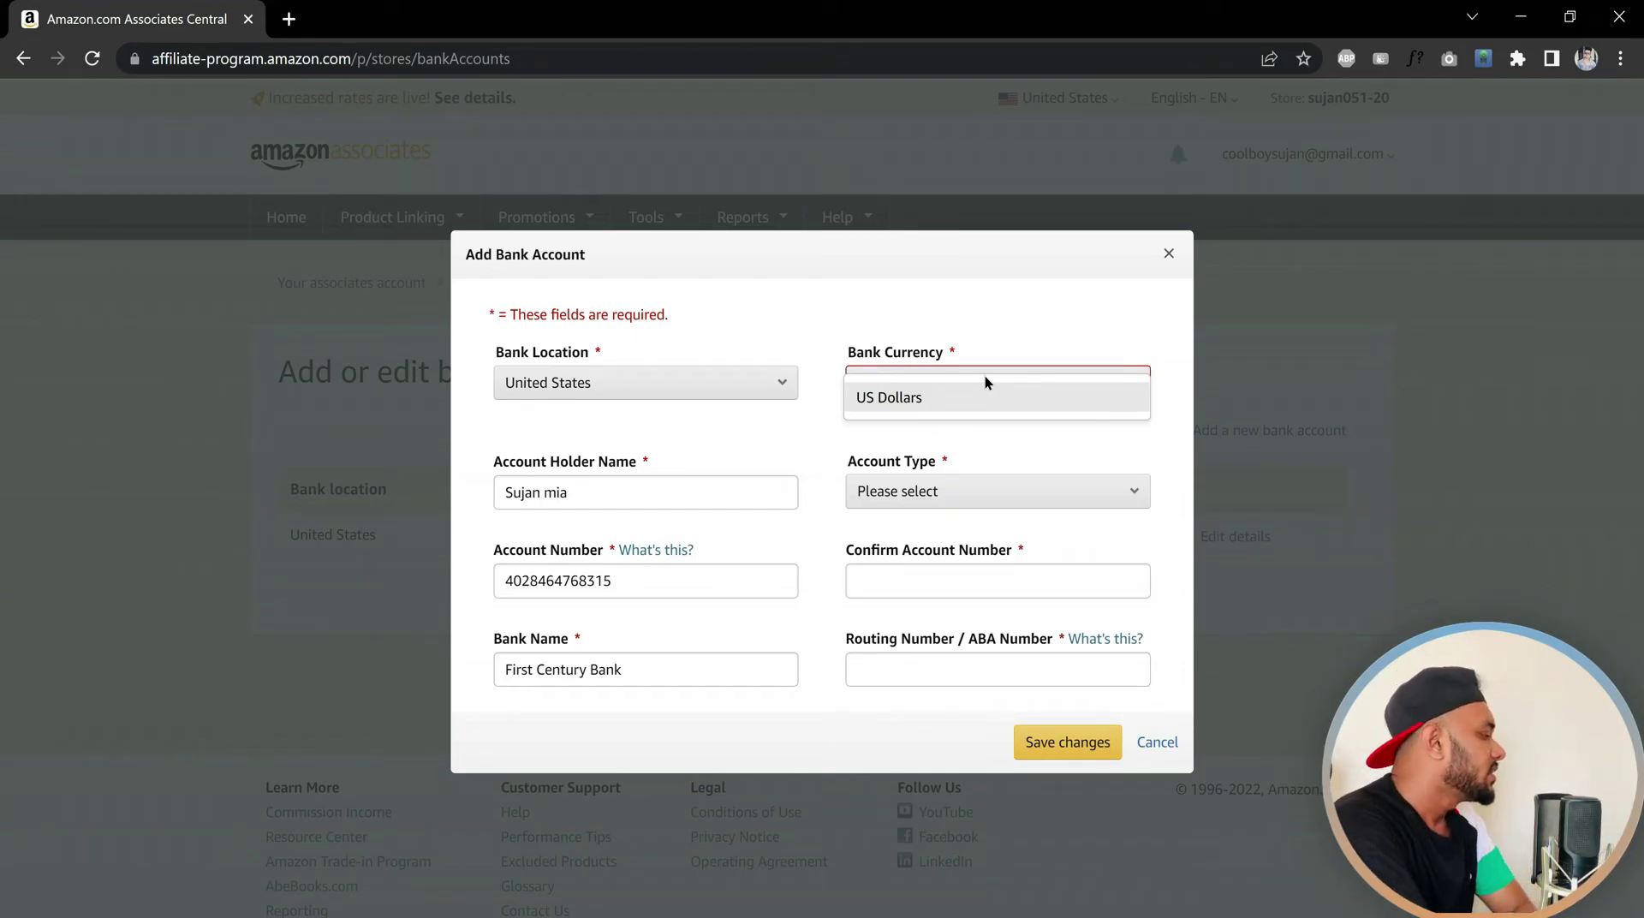
Set Bank Currency to US Dollars and Account Type to Checking
click(972, 300)
click(961, 377)
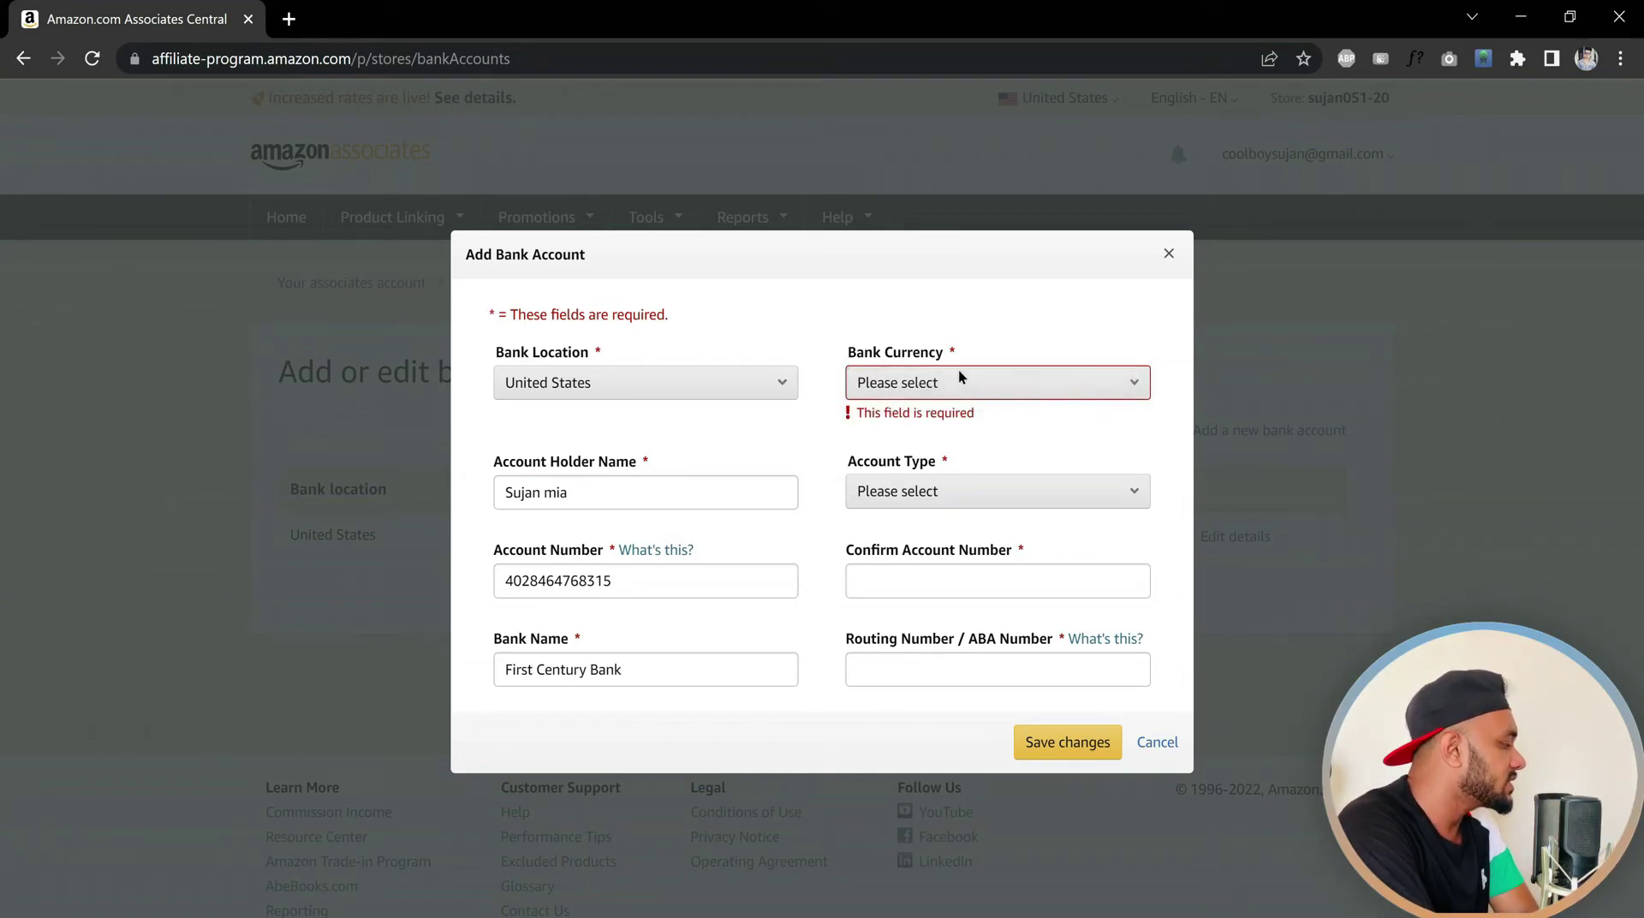
click(947, 399)
click(980, 497)
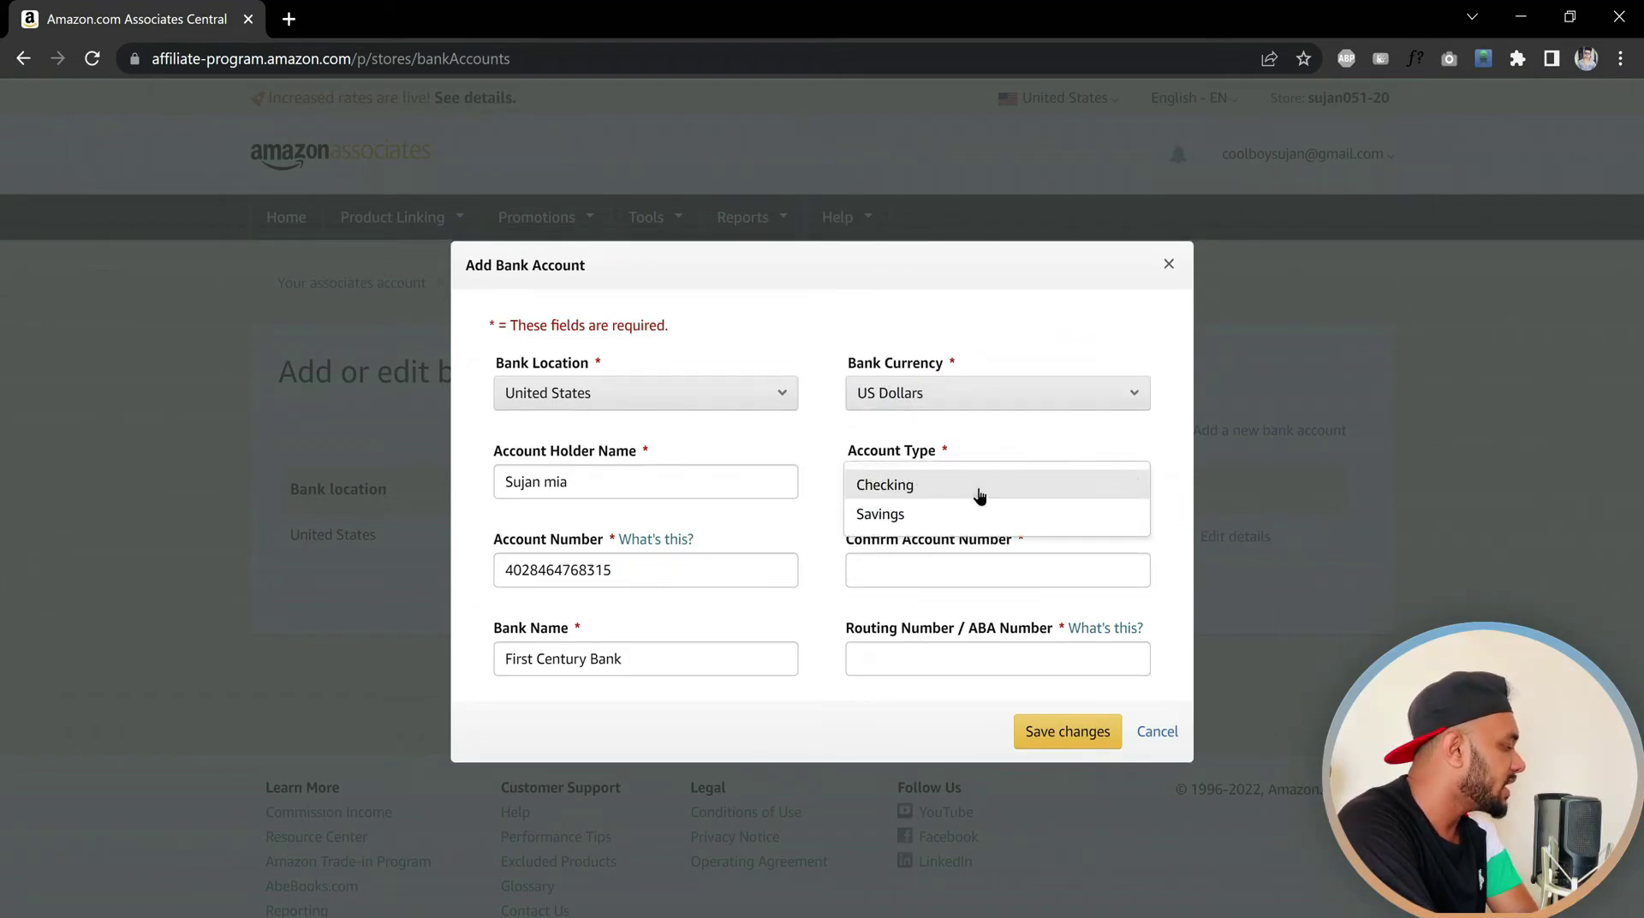
click(933, 486)
Copy the entered account number and paste it into Confirm Account Number
key(alt+Tab)
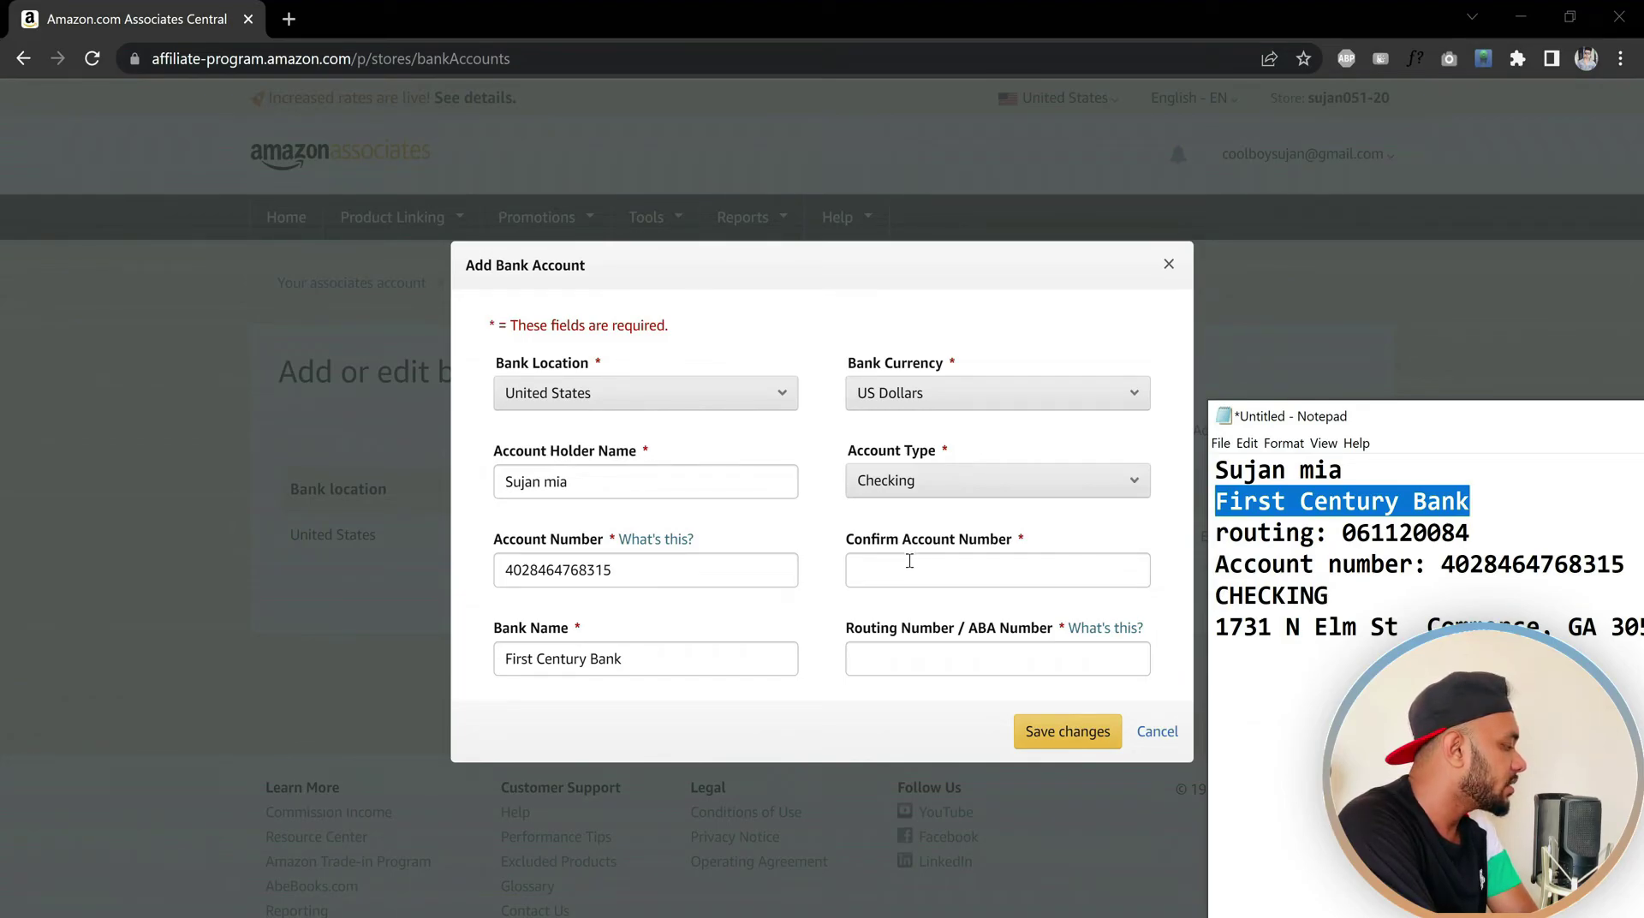
double_click(657, 565)
right_click(514, 570)
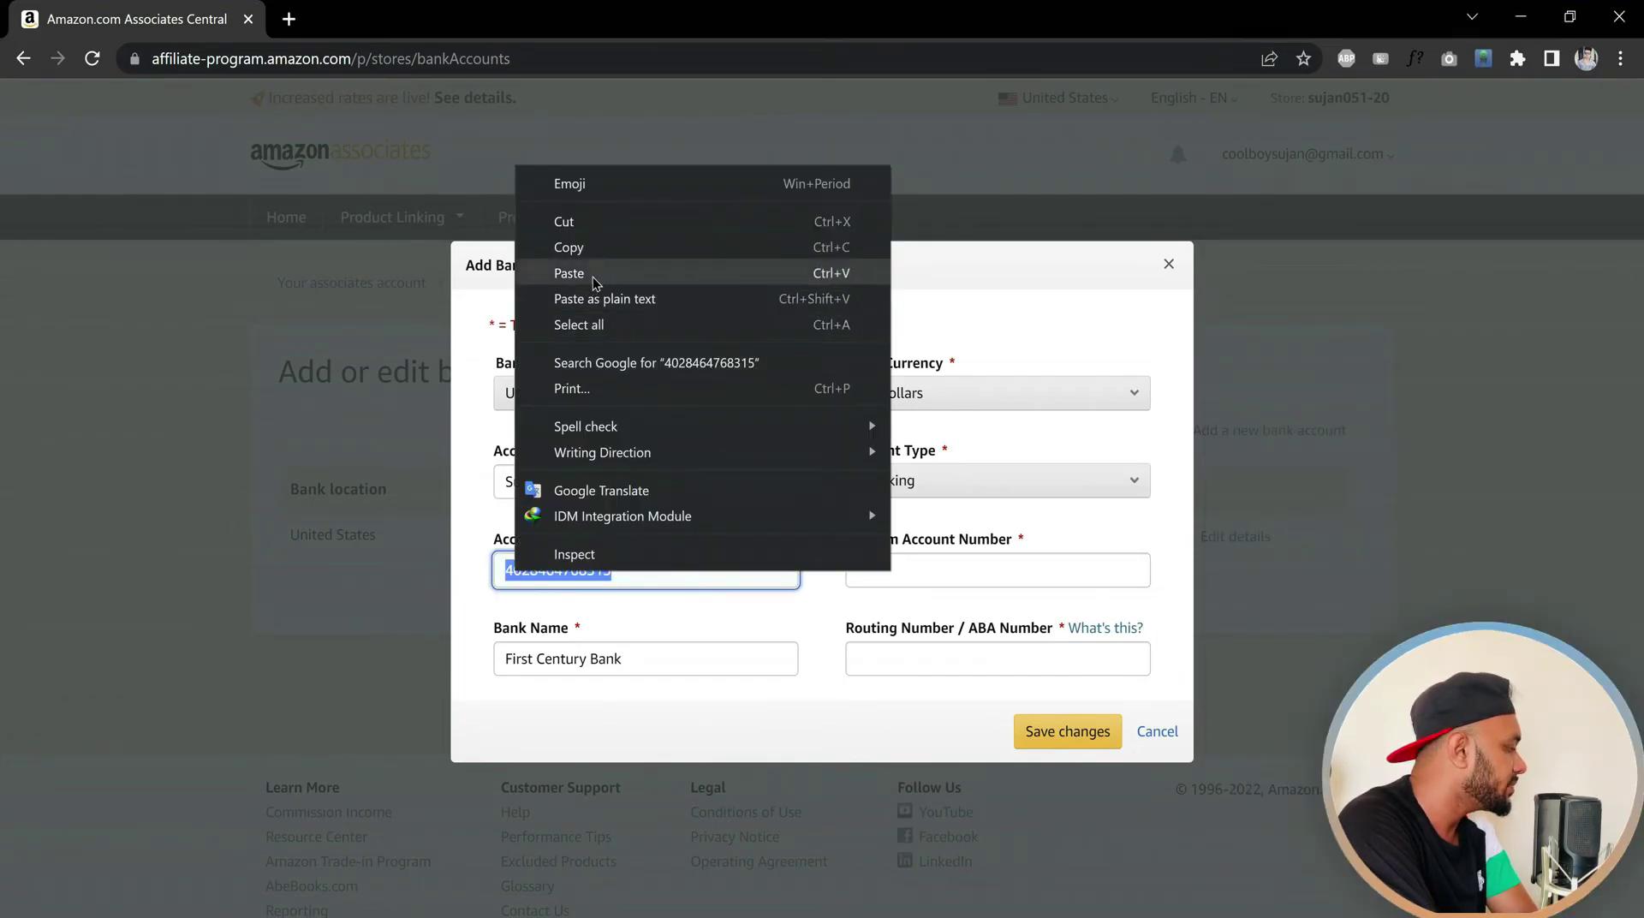
click(575, 248)
click(904, 563)
right_click(905, 563)
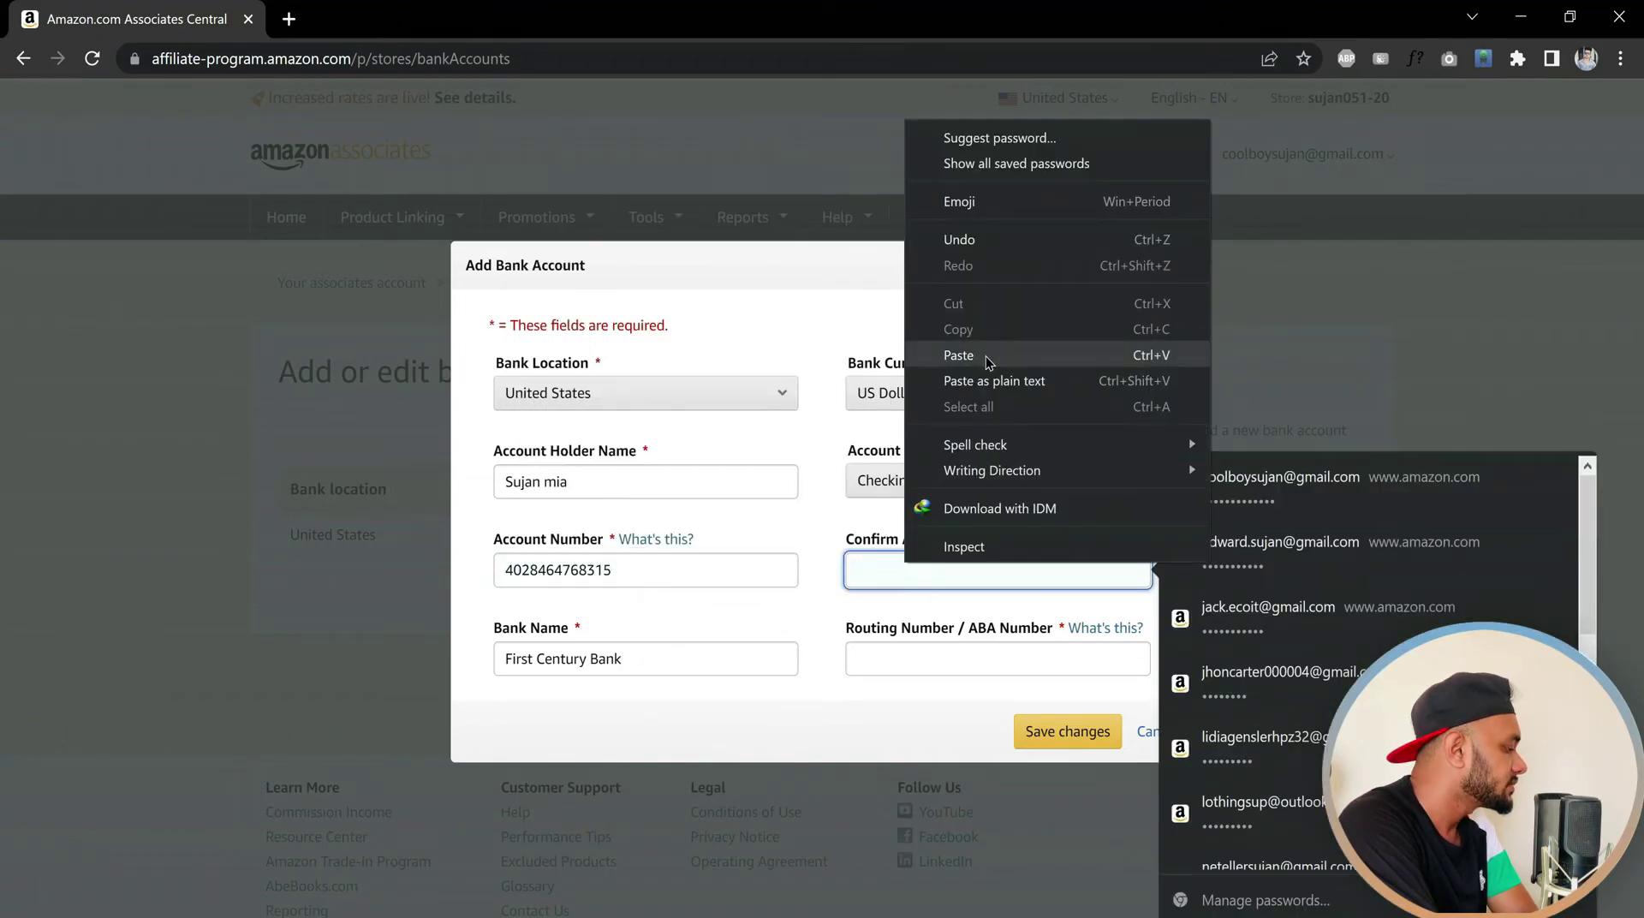
click(985, 356)
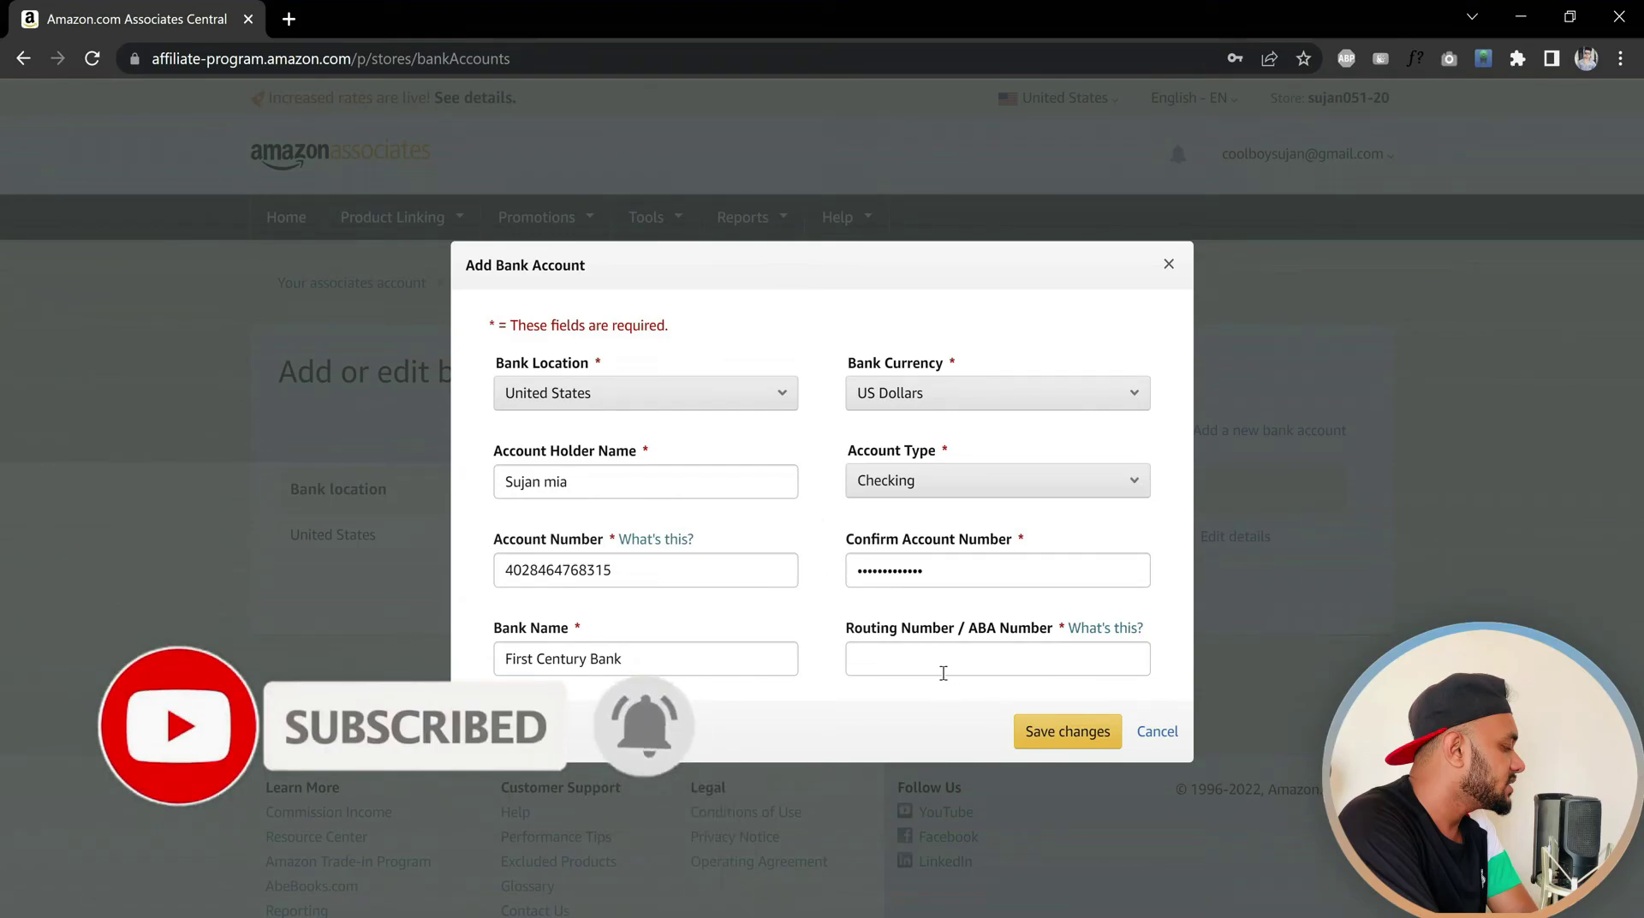
Copy the routing number from the notes into Routing Number / ABA Number
click(1045, 915)
drag(1471, 533, 1343, 535)
right_click(1375, 538)
click(1411, 593)
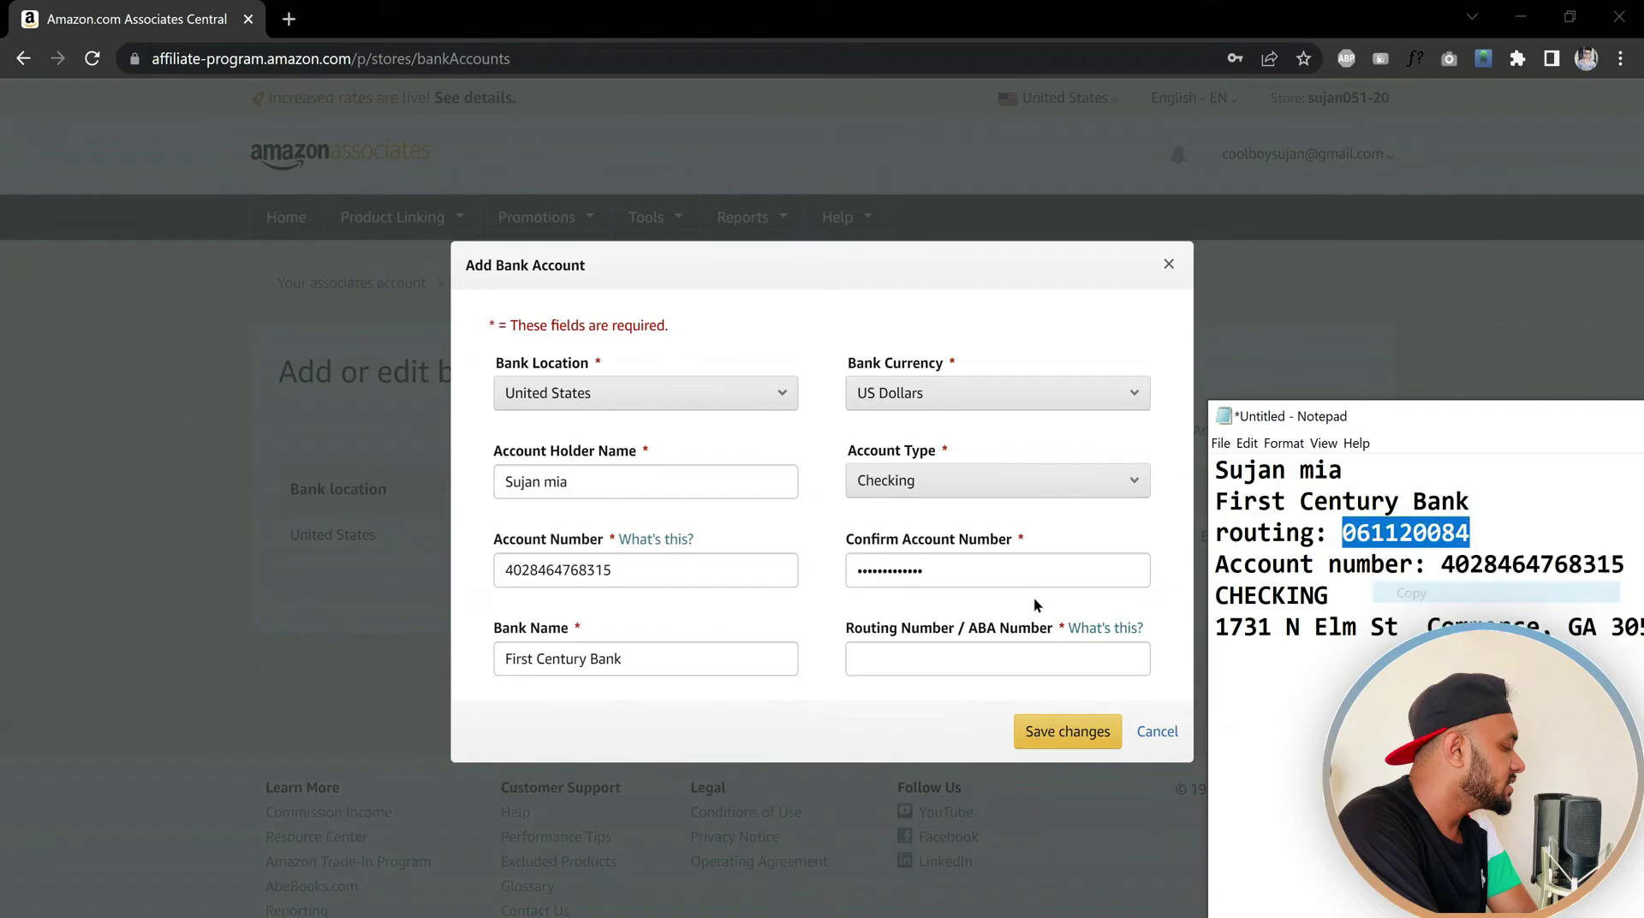
click(959, 648)
key(ctrl+v)
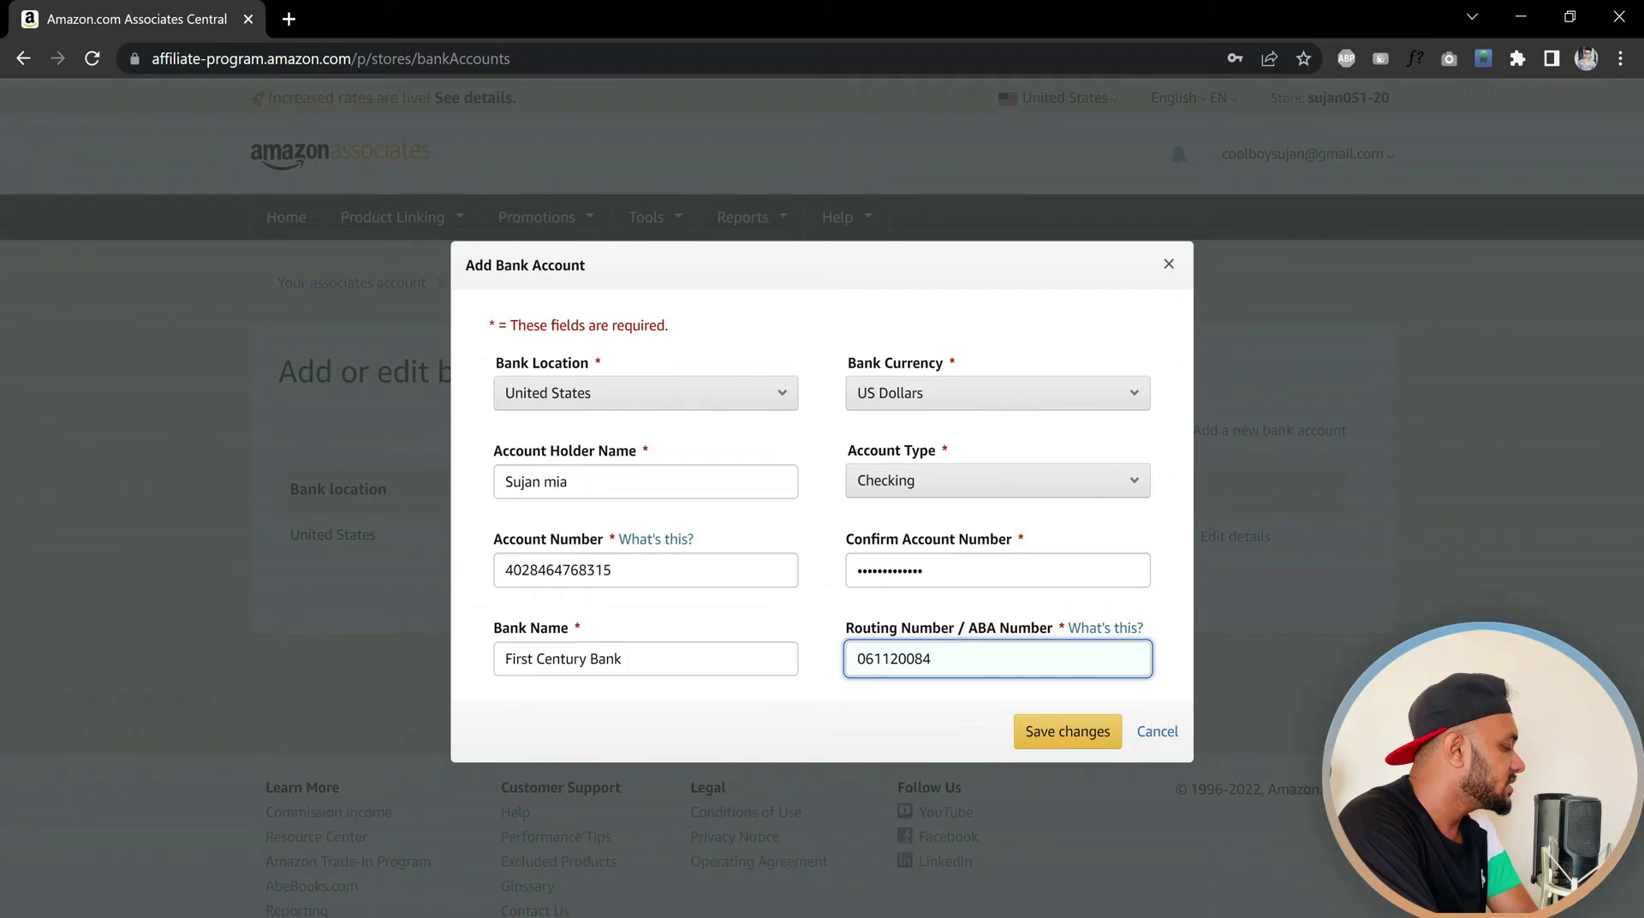
key(alt+Tab)
drag(1272, 425, 1294, 333)
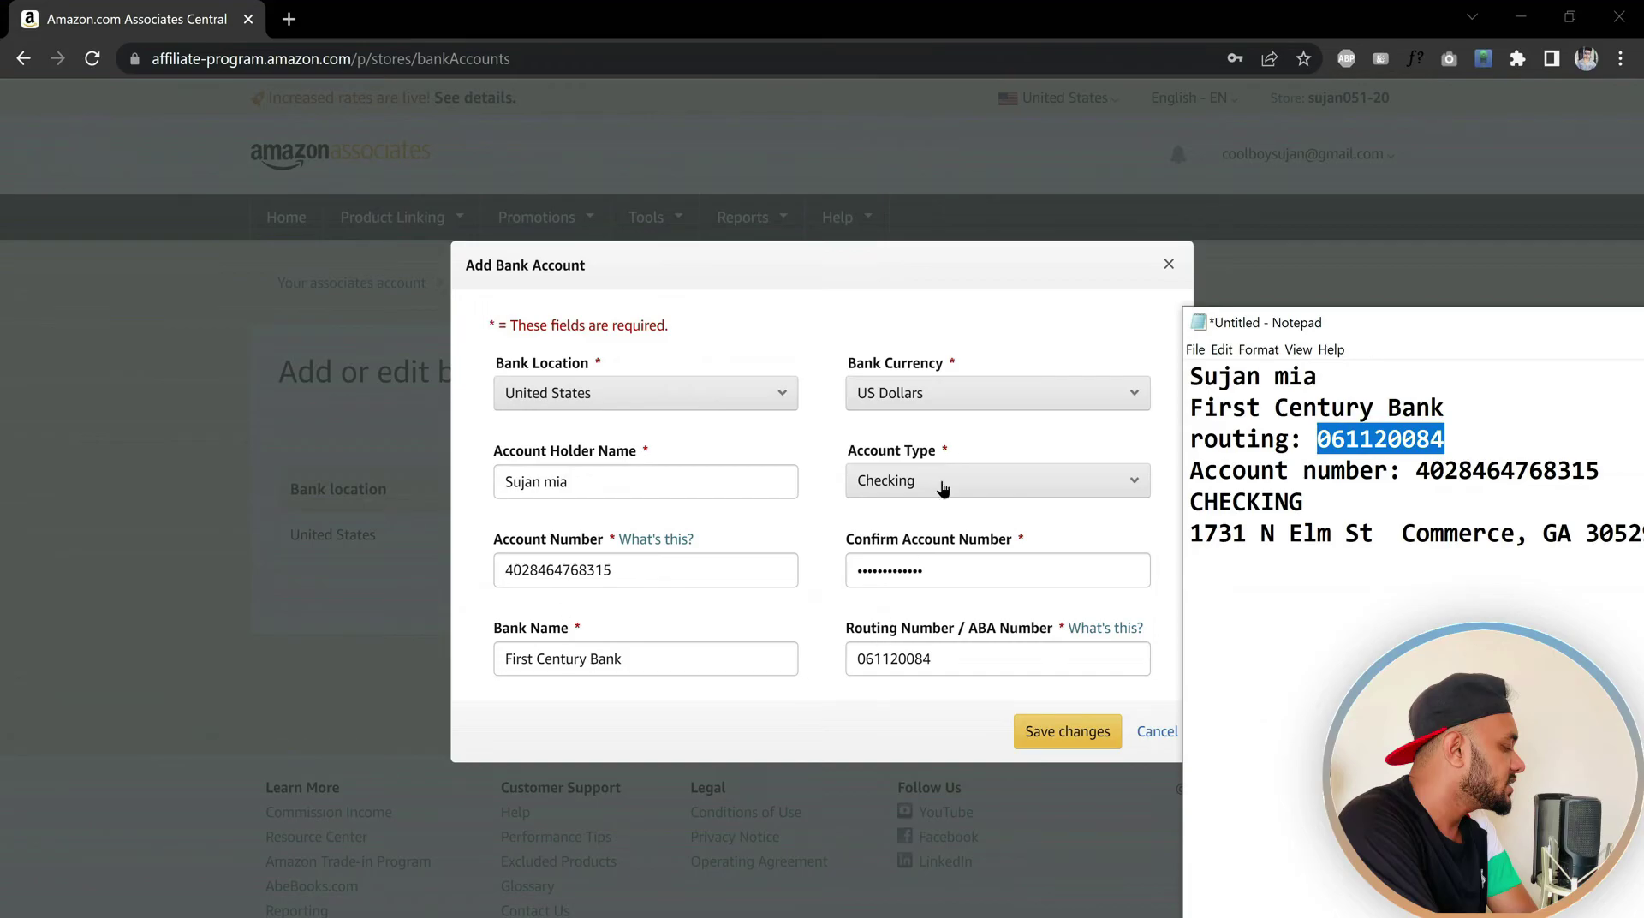
drag(1346, 320, 1506, 397)
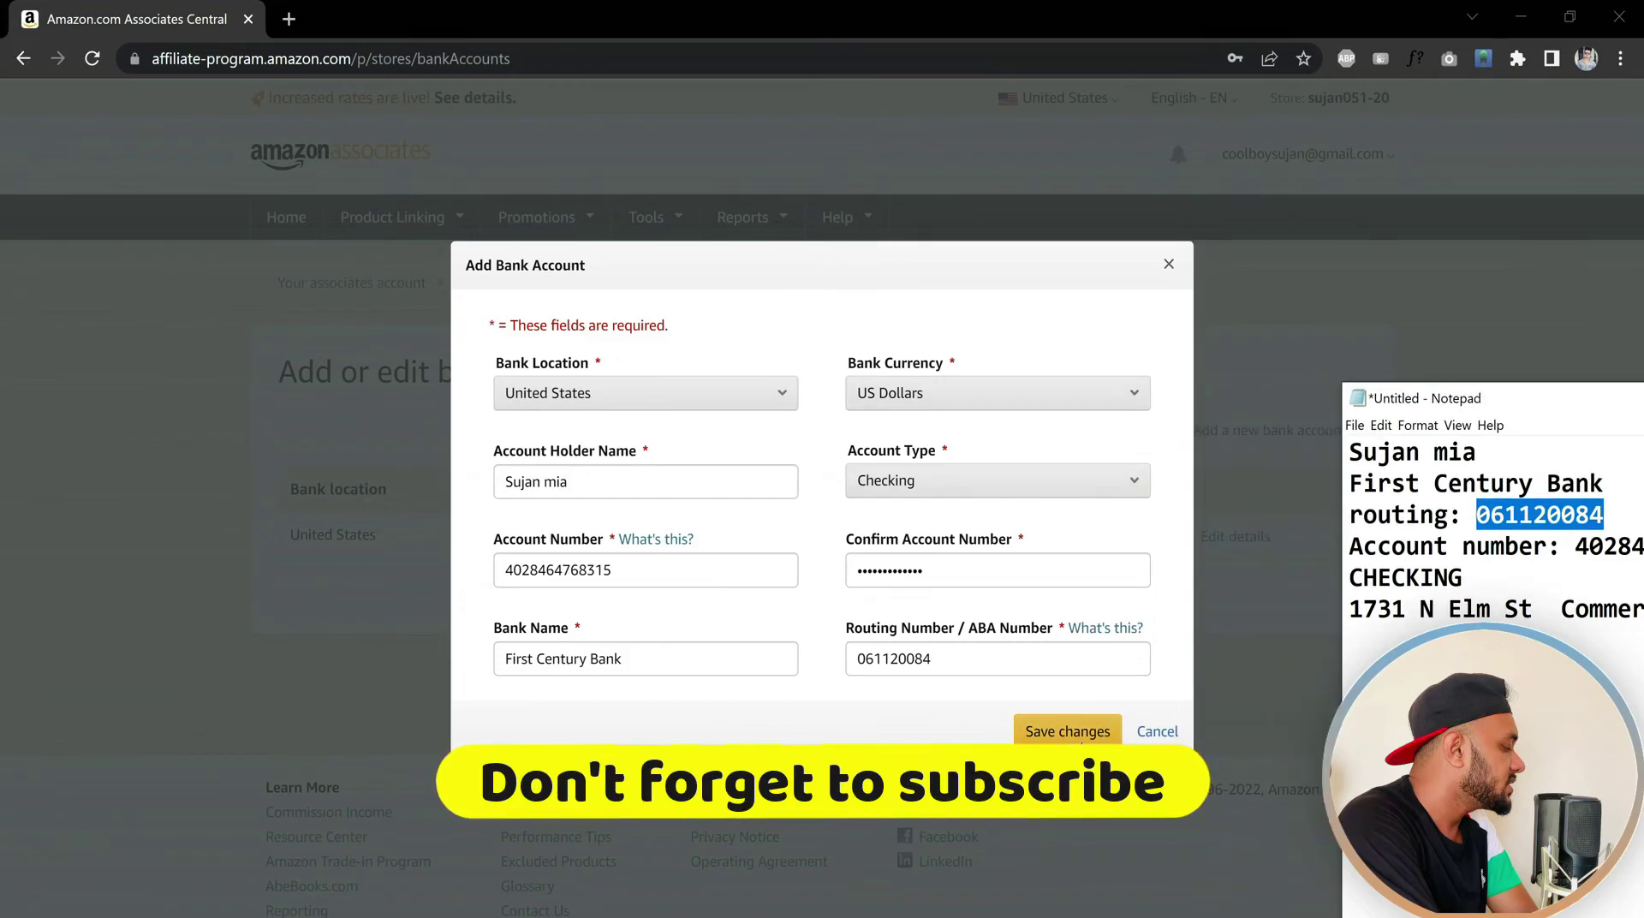